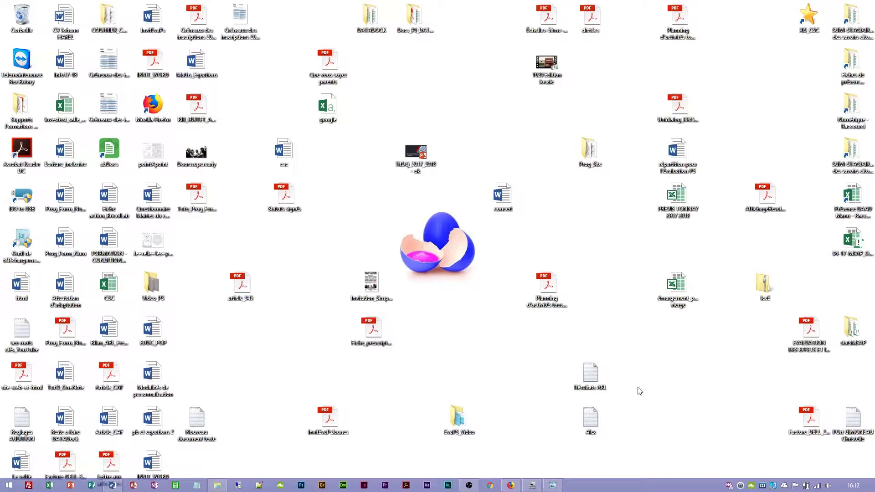
Bring up the Invitation_Simple-001 picture in Windows Photo Viewer and shrink its window to a smaller size.
click(559, 487)
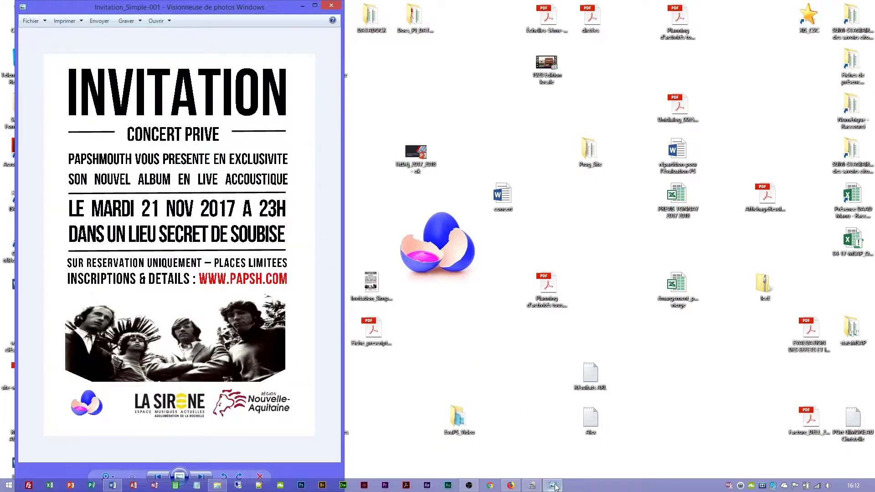
drag(335, 2, 236, 180)
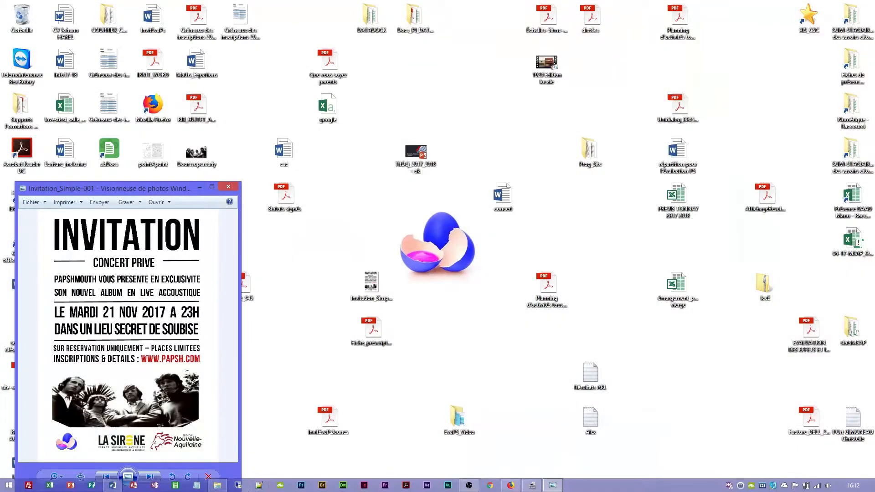
Create a new Word document on the desktop named CONCERT, accepting the proposed alternative name "concert (2).docx".
right_click(338, 216)
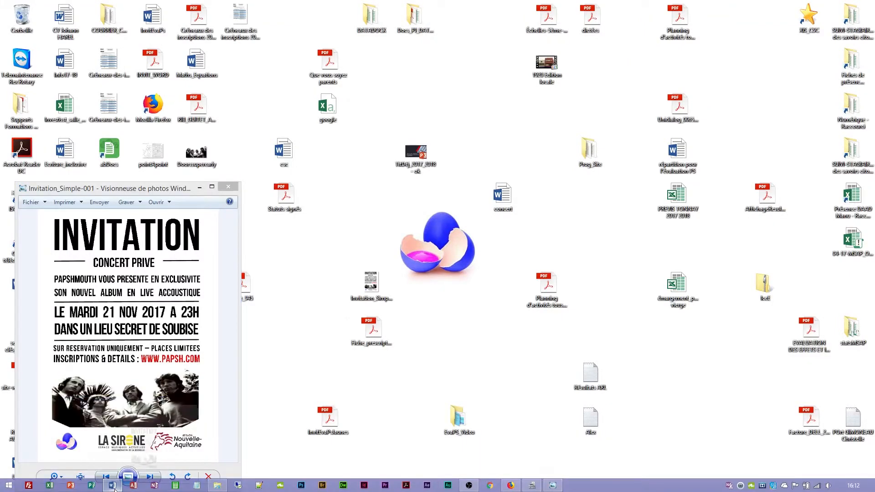
mouse_move(376, 308)
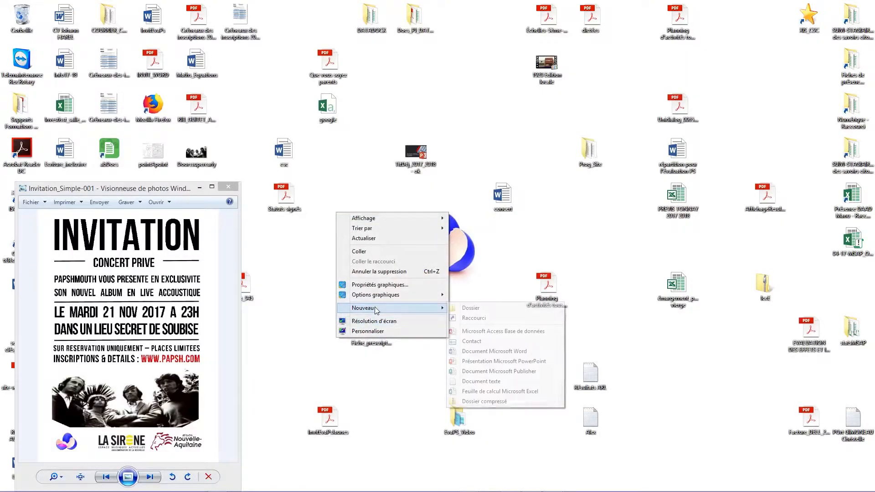
click(494, 351)
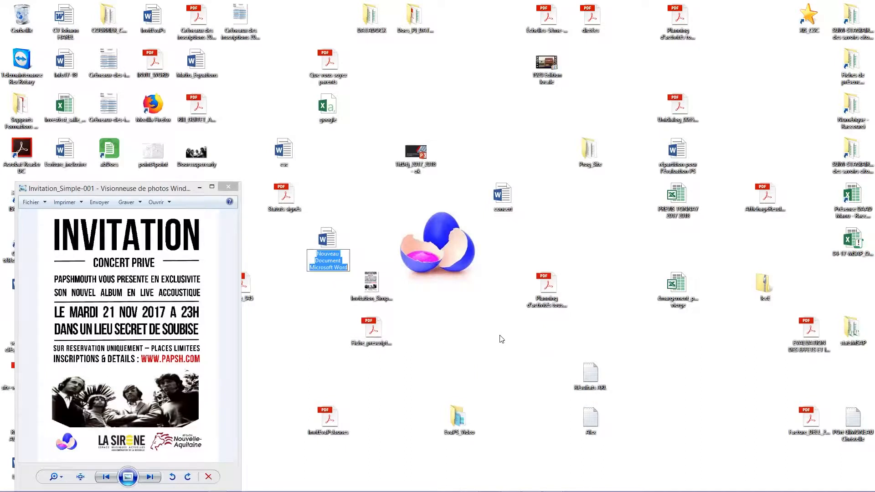
text(CONCERT)
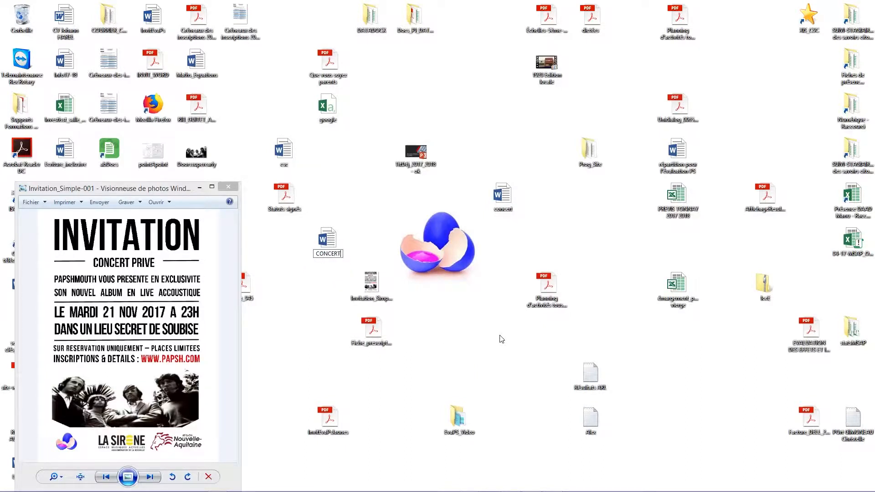
key(Return)
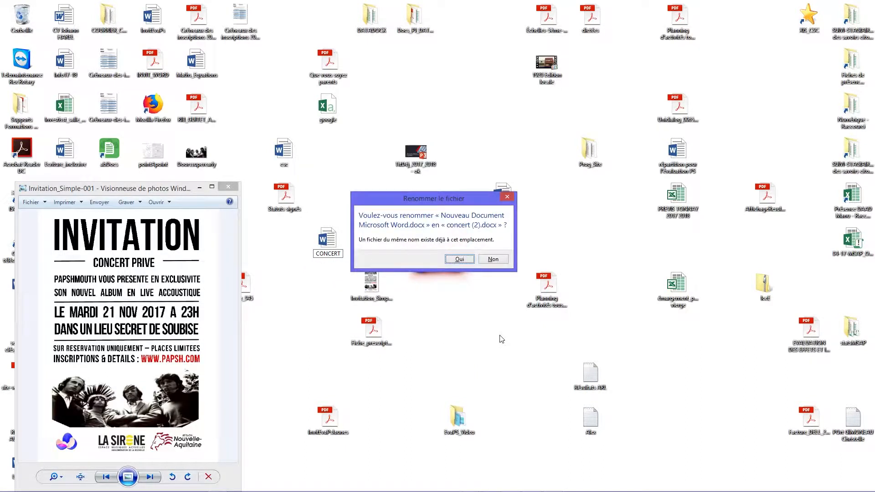
key(Return)
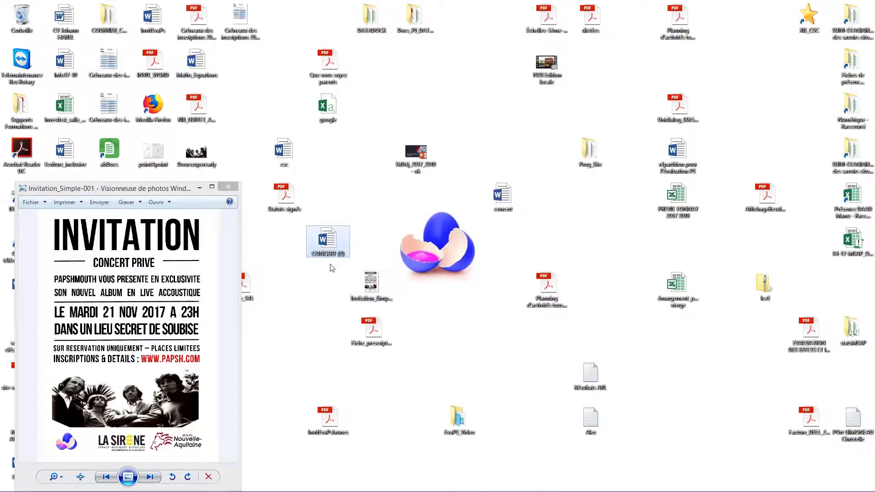
Open the CONCERT (2) document in Word and close its text effects formatting pane.
double_click(327, 246)
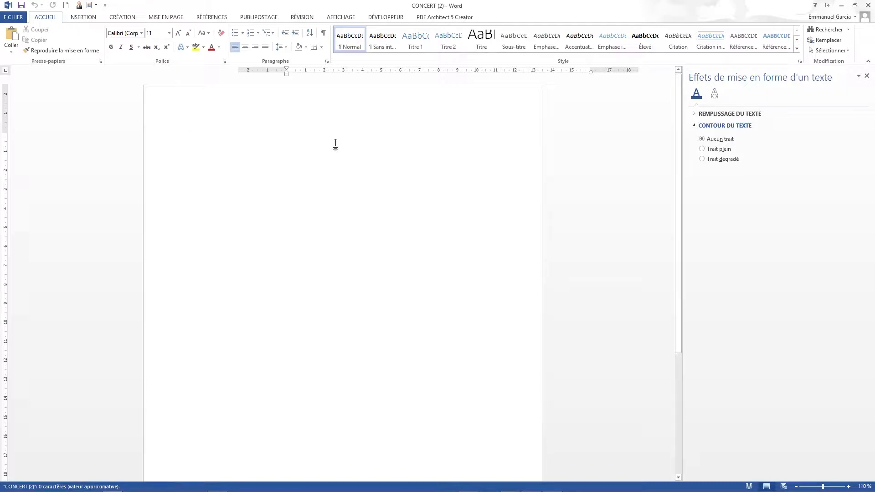
click(867, 76)
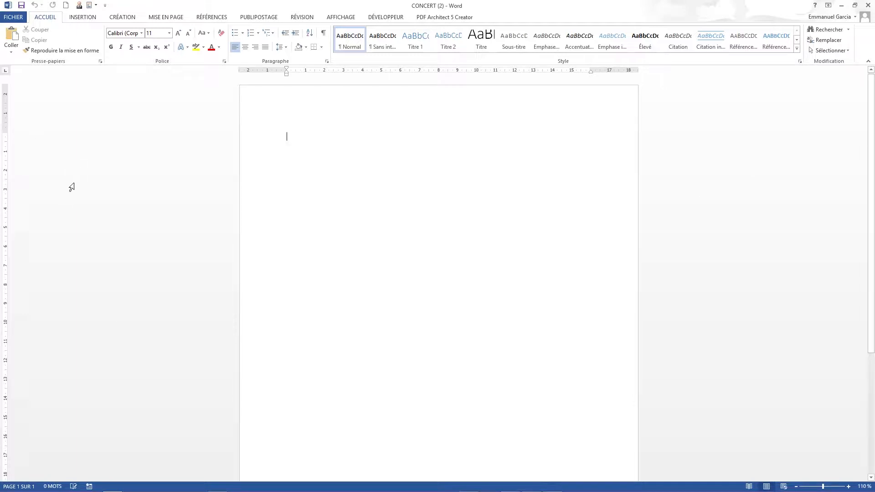
Set a custom paper size of 10,5 cm wide by 14,8 cm high for the whole document.
click(151, 19)
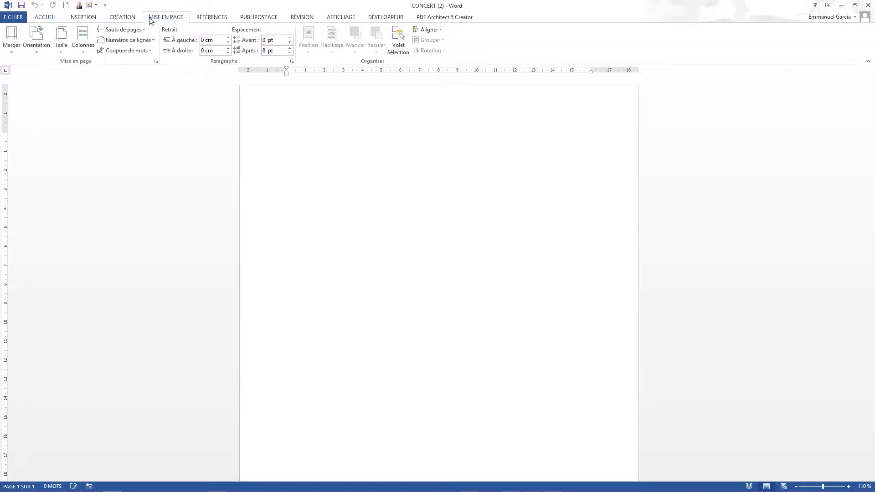
click(61, 51)
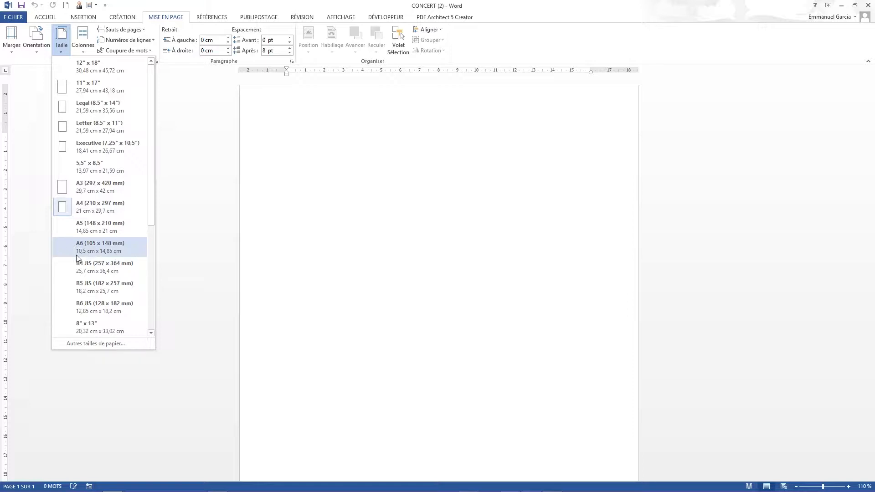
click(97, 346)
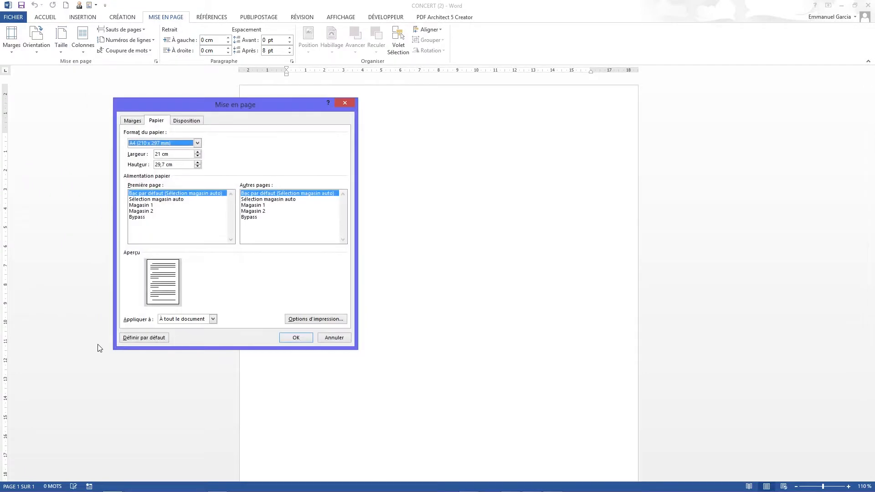
click(177, 154)
drag(177, 155, 116, 155)
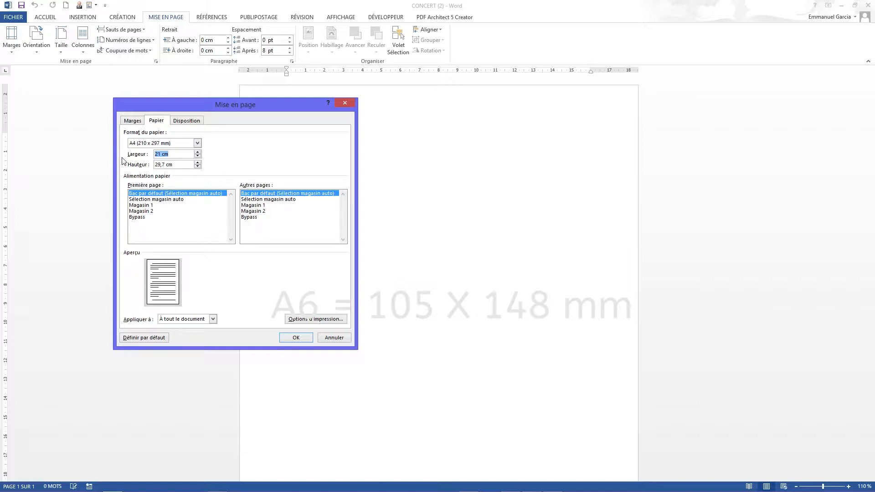
text(10,5)
key(Tab)
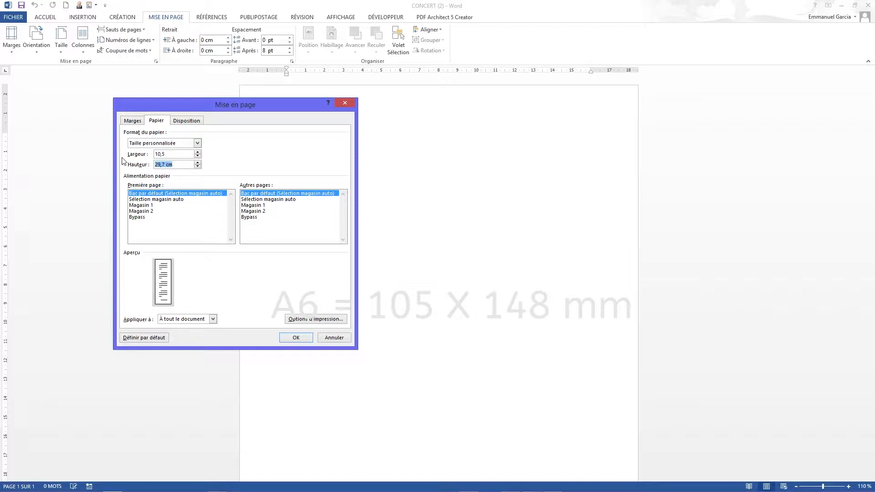
text(14,8)
click(296, 338)
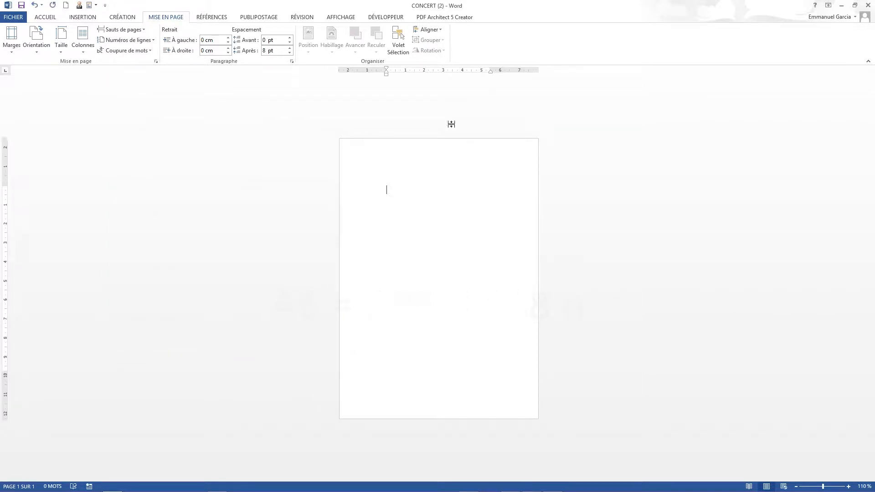
Set custom page margins of 0,7 cm on all four sides of the document.
scroll(486, 209, up, 4)
scroll(485, 209, up, 5)
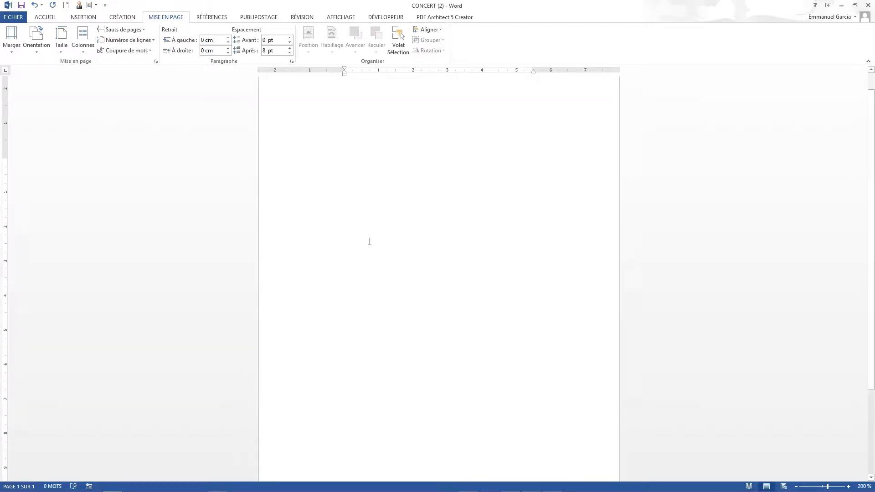
click(12, 46)
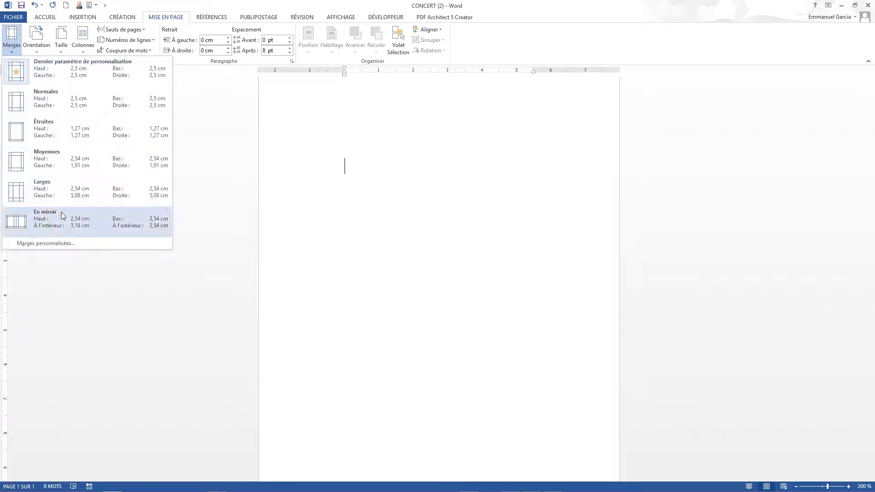
click(64, 244)
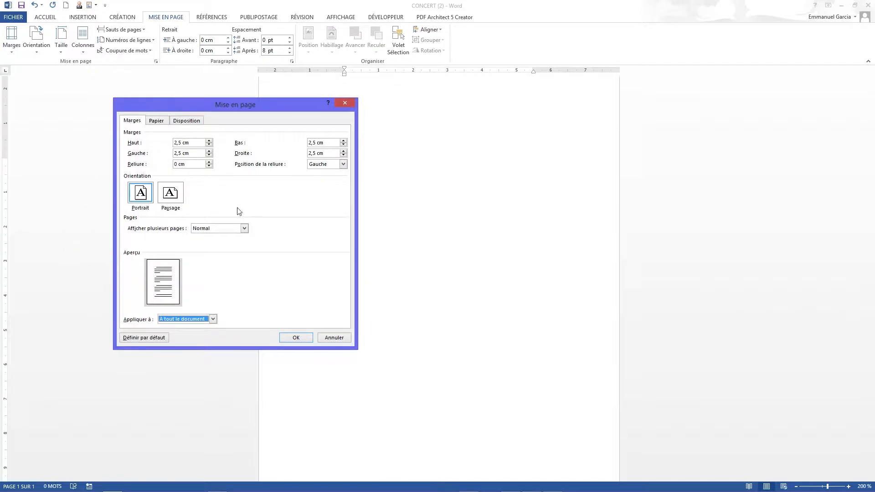
double_click(198, 144)
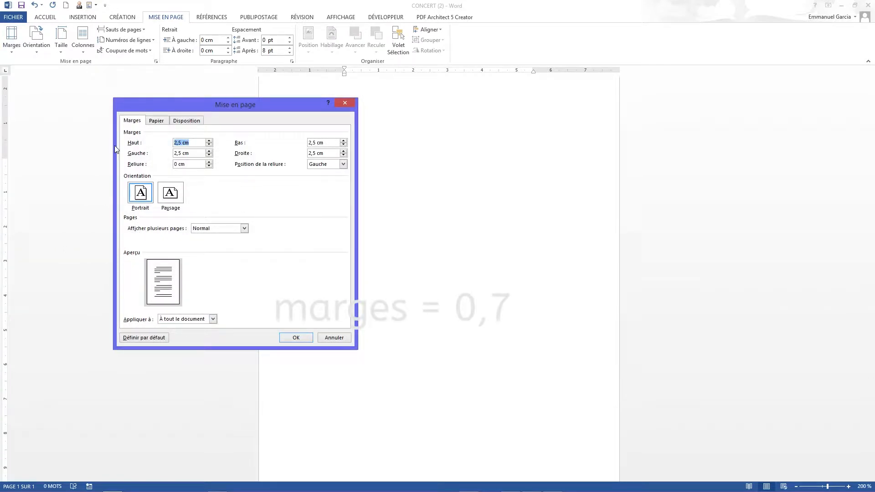
text(0,7)
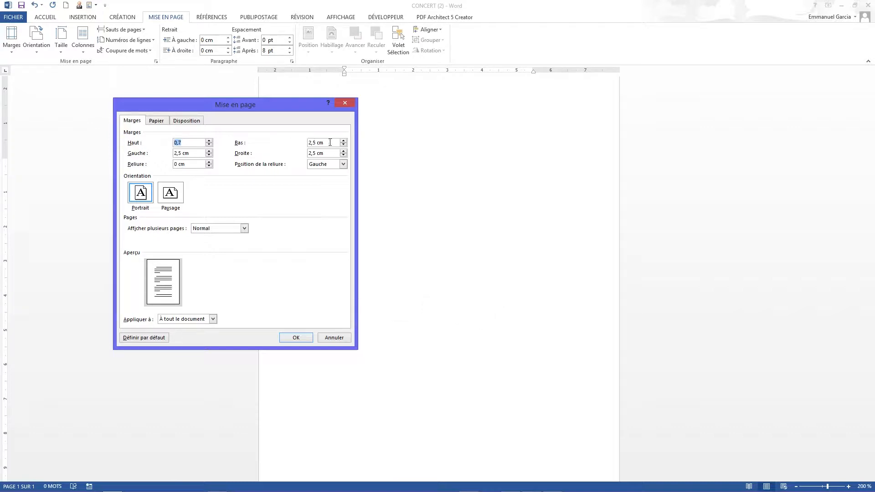
drag(330, 142, 307, 144)
text(0,7)
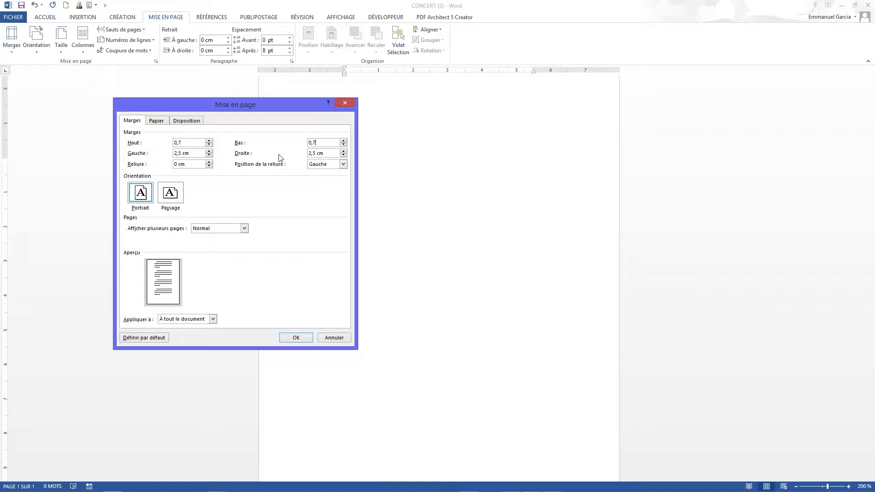
key(Tab)
text(0,7)
drag(194, 153, 140, 153)
text(0,7)
click(300, 340)
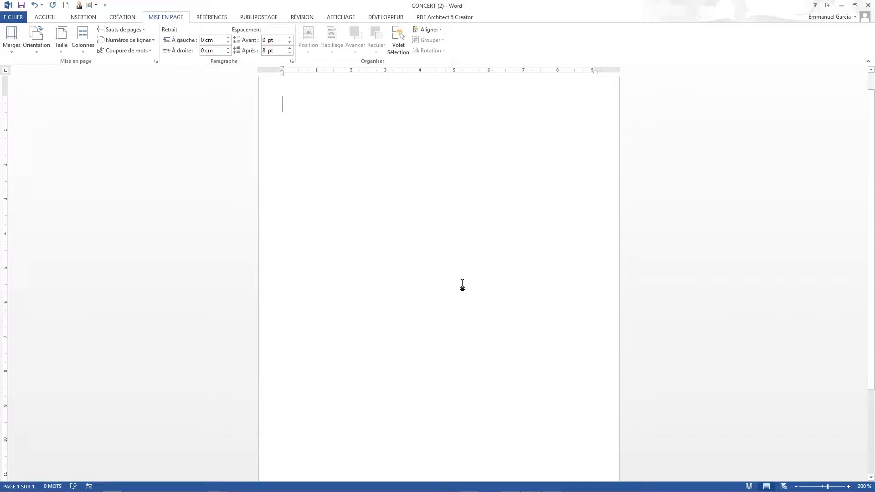
Check the reference invitation picture and draw a text box about 10 cm wide and 2,7 cm high across the top of the page.
mouse_move(163, 491)
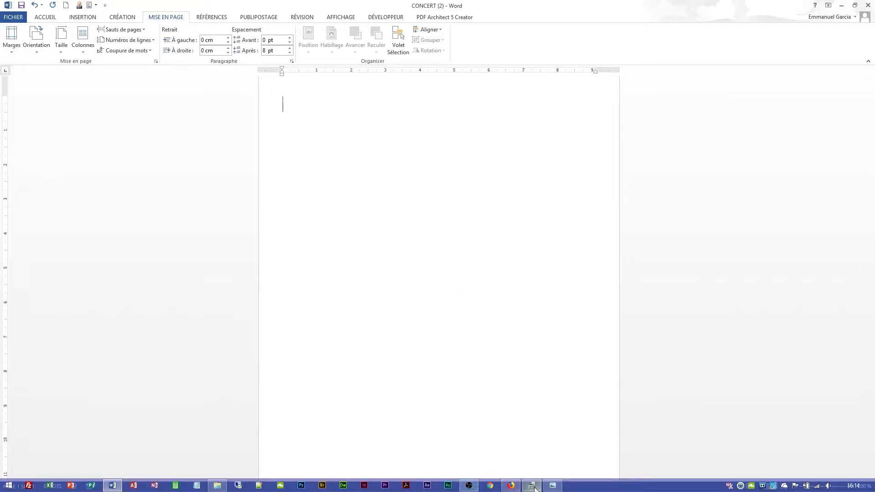
click(552, 485)
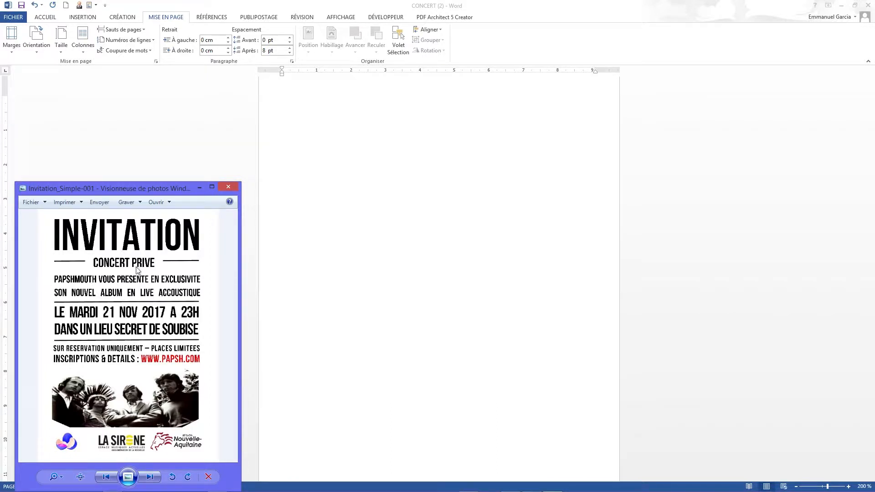
click(200, 188)
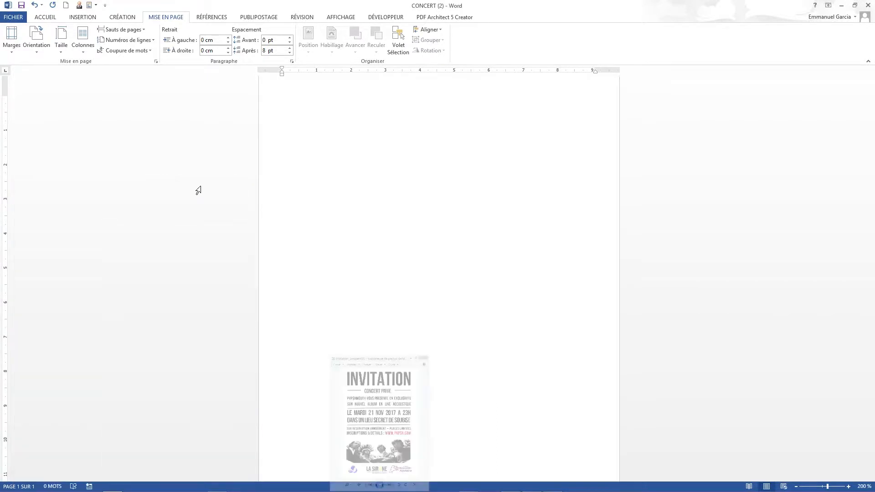
click(82, 18)
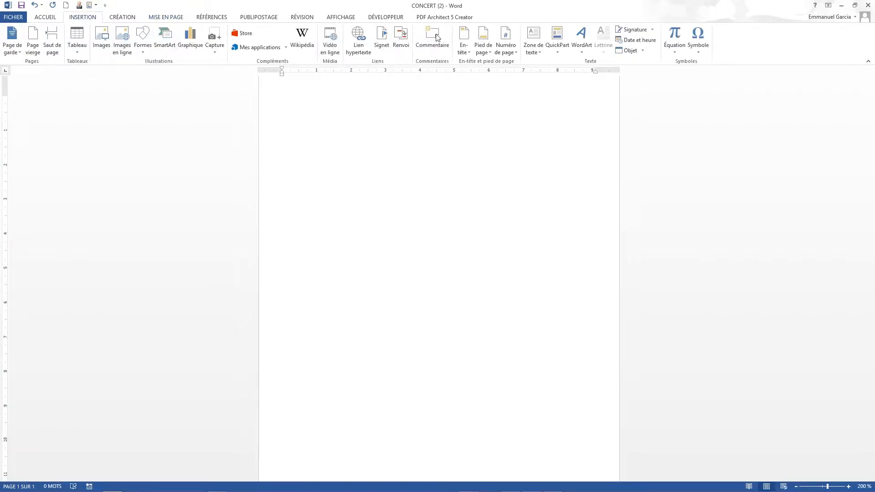
click(536, 54)
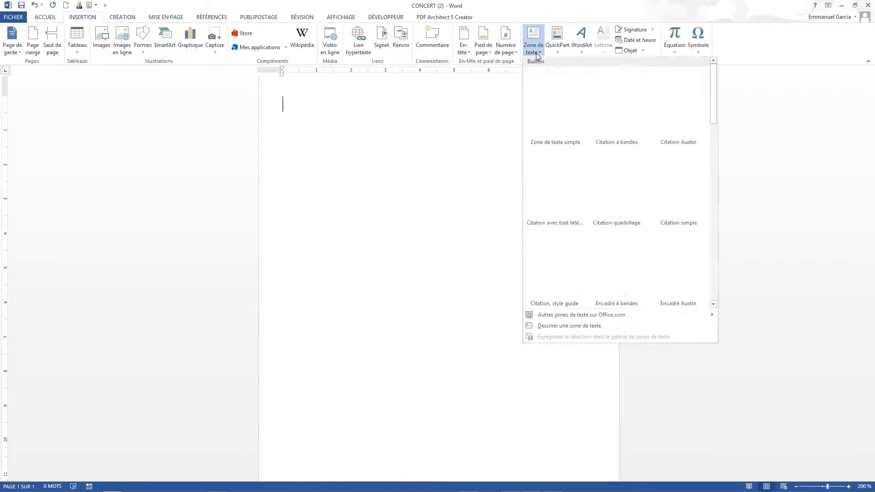
click(568, 326)
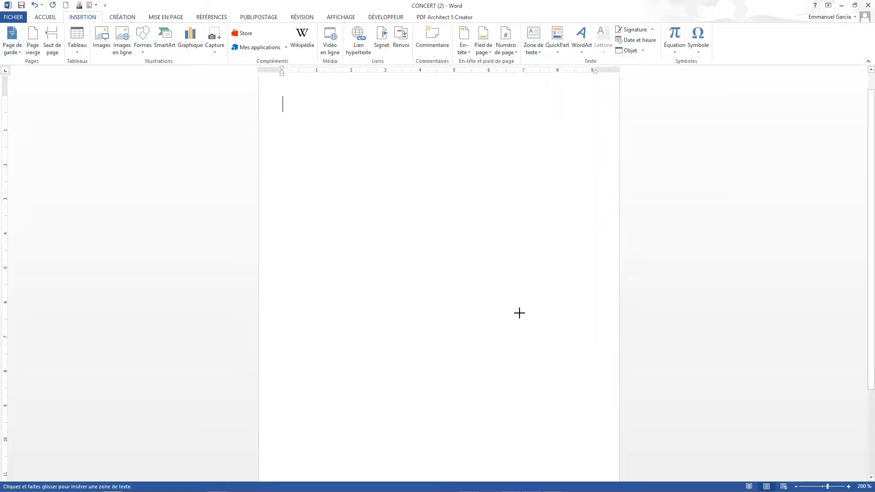
scroll(360, 150, up, 1)
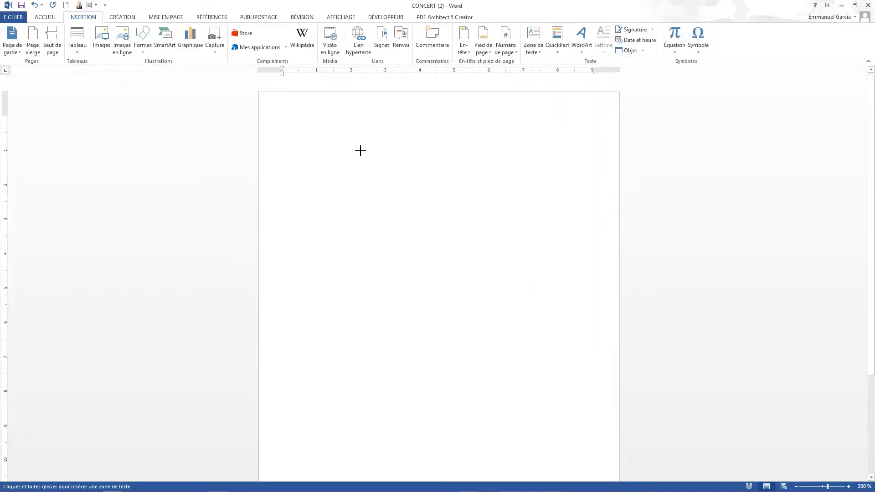
drag(267, 99, 611, 192)
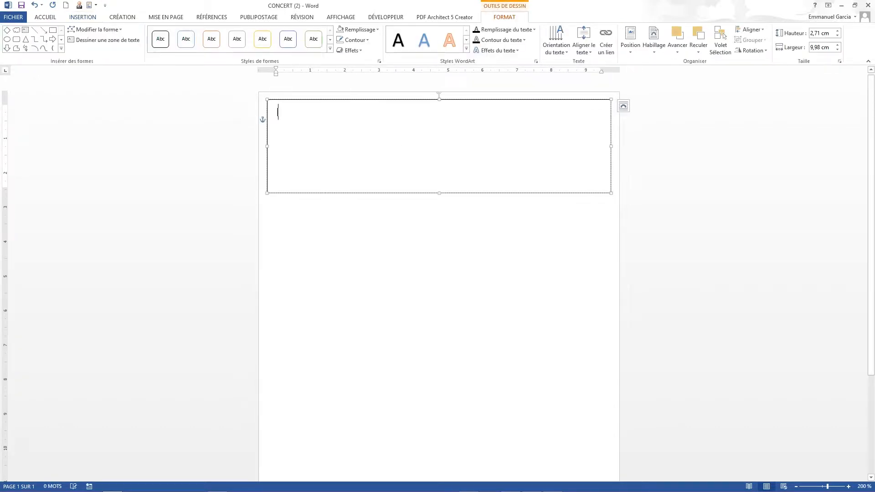
Enter the title "INVITATION" in the text box and centre it horizontally.
text(INVITATIO)
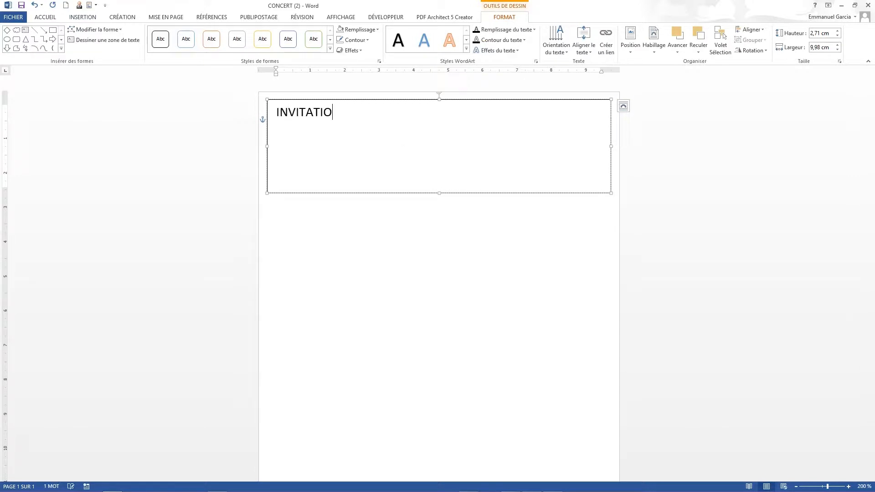
text(N)
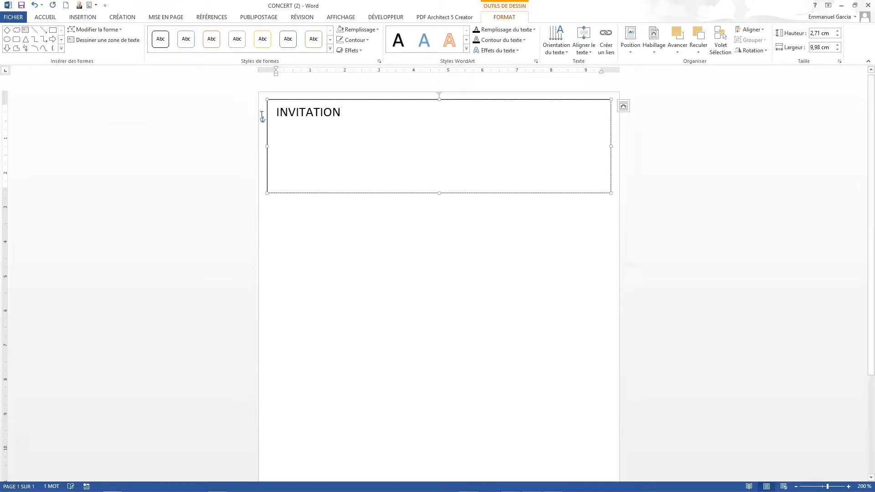
key(ctrl+a)
click(44, 19)
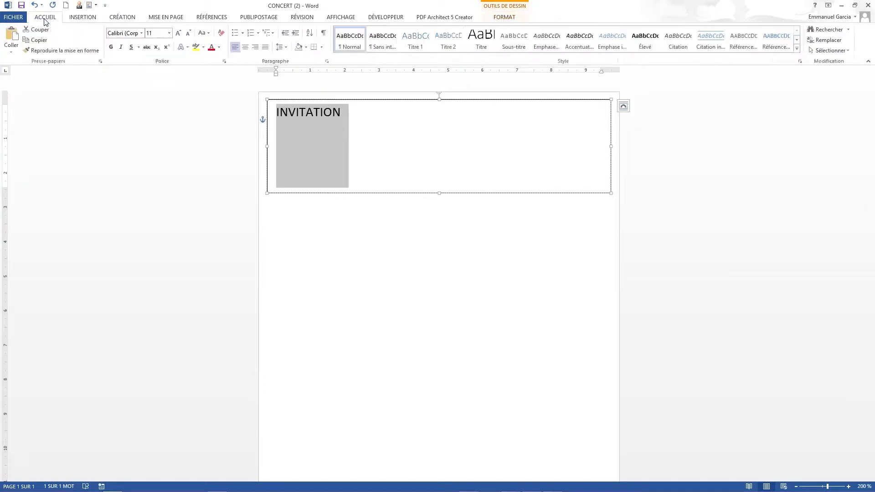
click(246, 49)
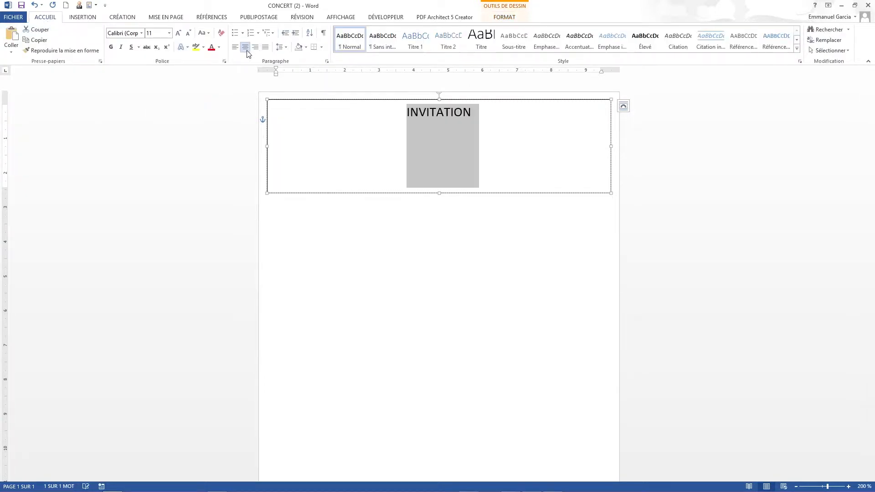
Format the INVITATION title in the Bebas Neue font at size 74.
click(142, 34)
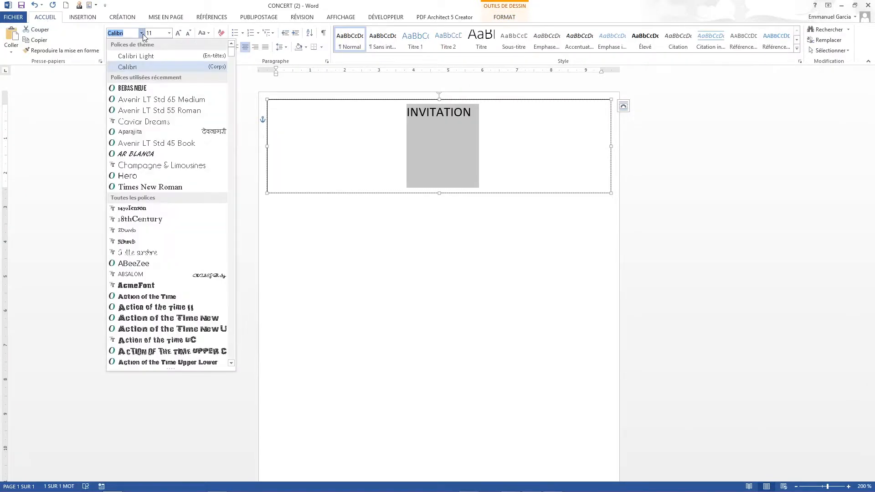
click(149, 88)
click(180, 35)
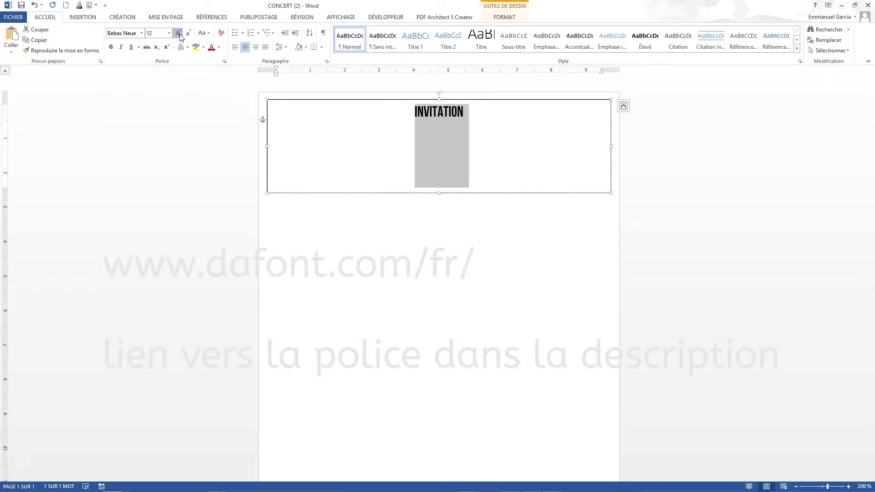
click(179, 35)
click(180, 34)
click(180, 35)
click(180, 34)
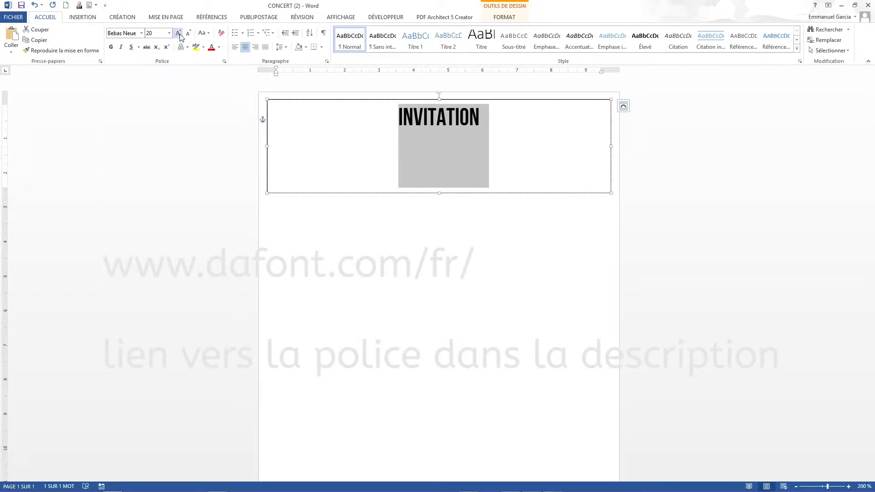
click(180, 35)
click(180, 35)
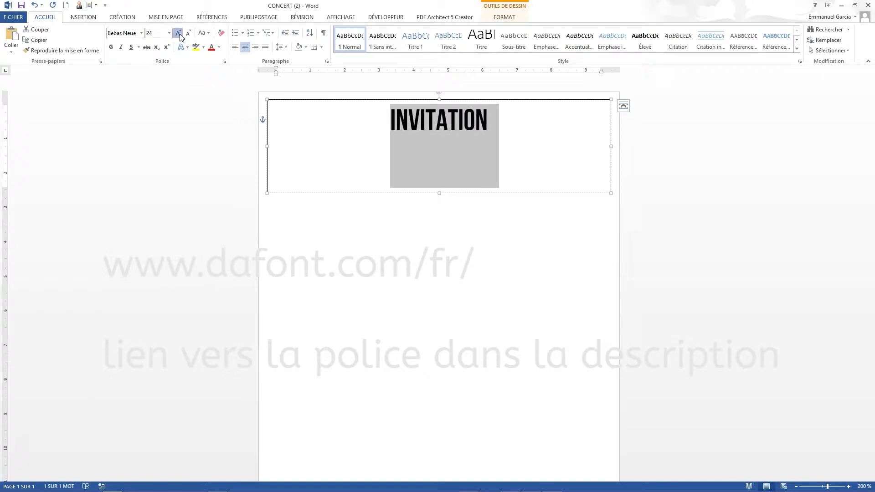
click(180, 35)
click(179, 35)
click(179, 34)
click(180, 34)
click(178, 33)
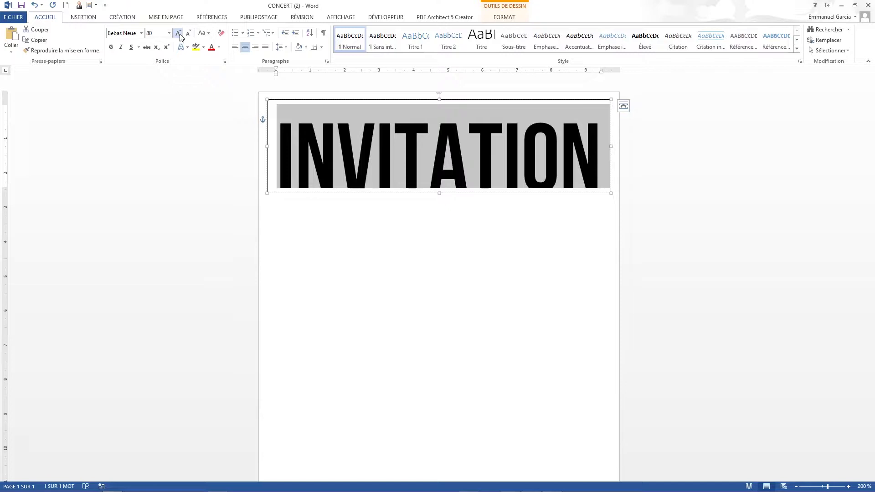
click(157, 35)
text(74)
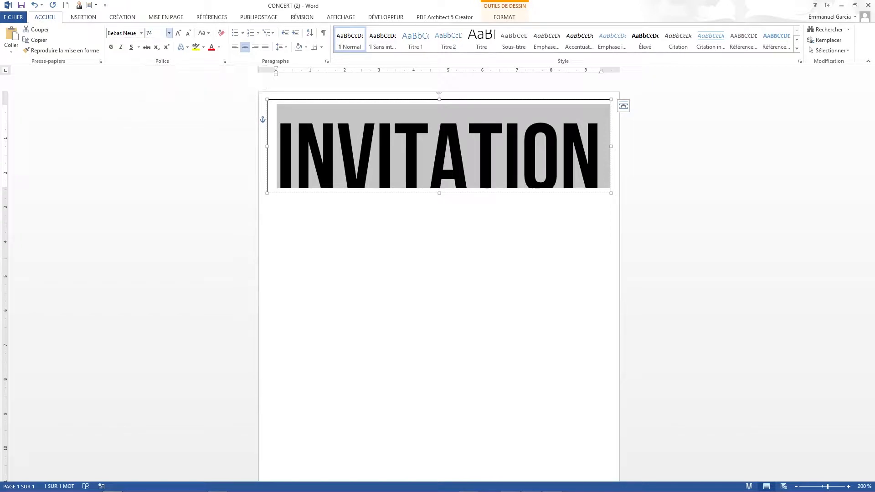
key(Return)
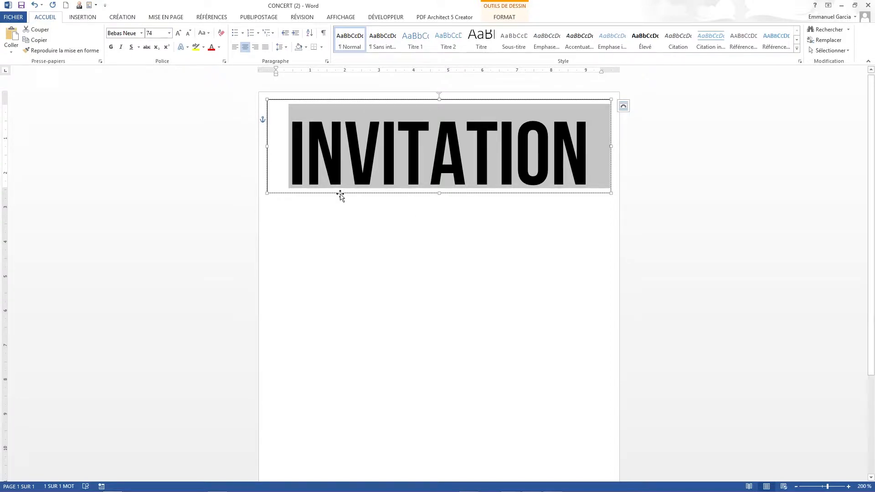
Remove the outline of the text box around the INVITATION title.
click(340, 193)
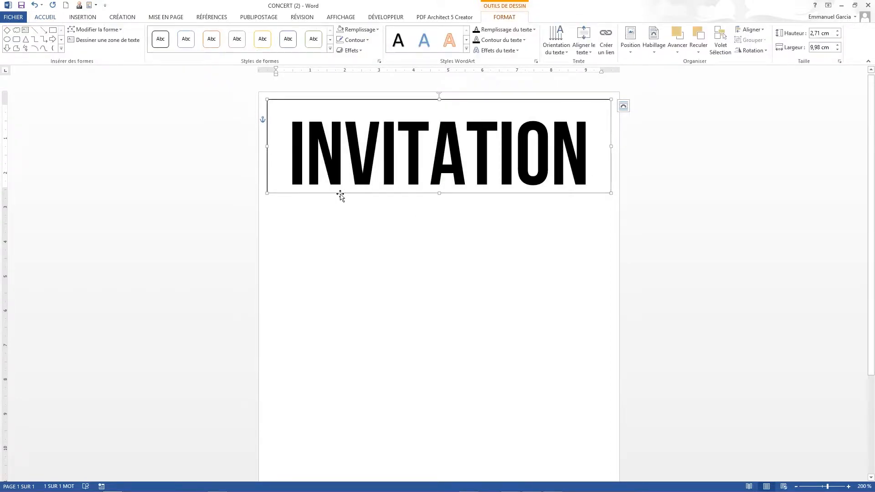
click(365, 42)
click(353, 120)
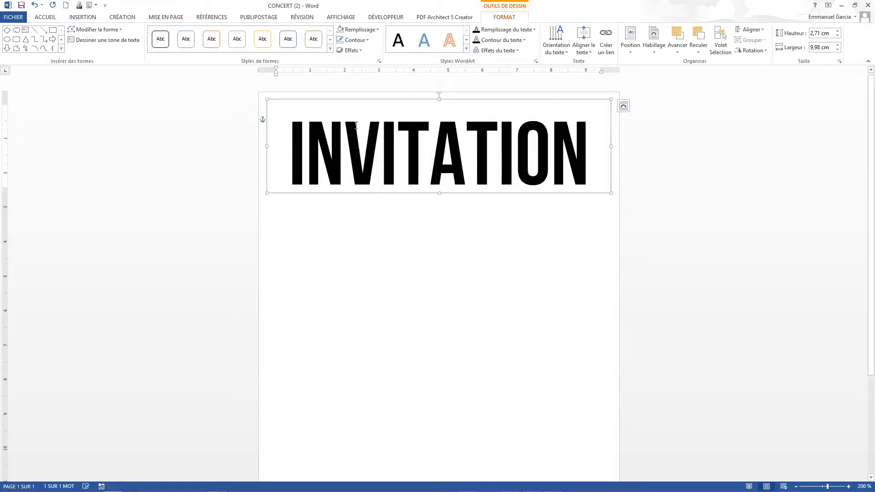
click(395, 230)
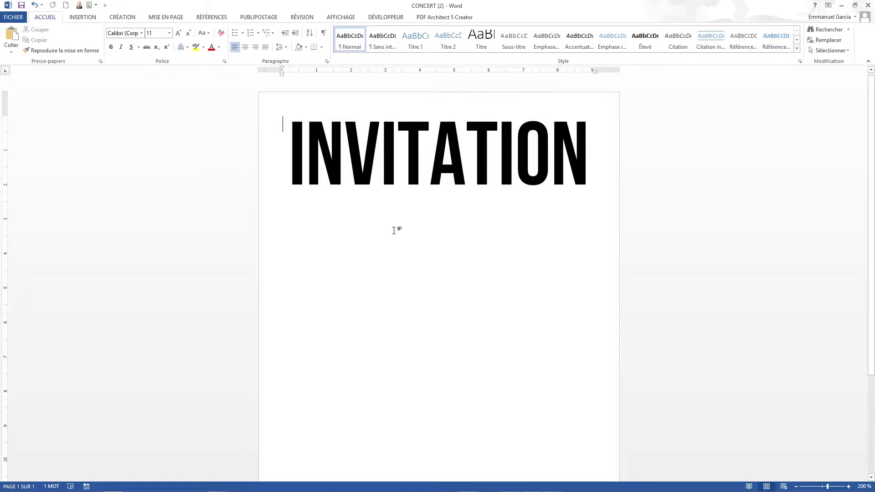
Check the reference invitation picture and draw a horizontal line about 8,7 cm long directly beneath the INVITATION title.
mouse_move(364, 491)
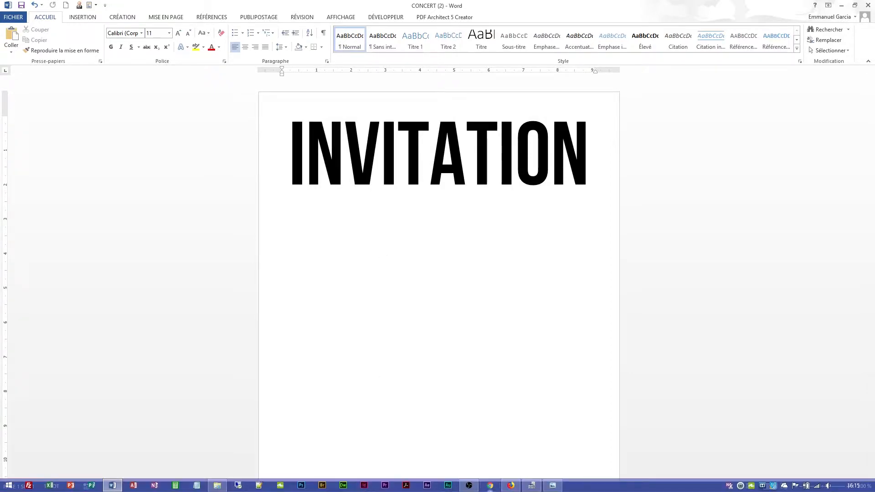
click(552, 486)
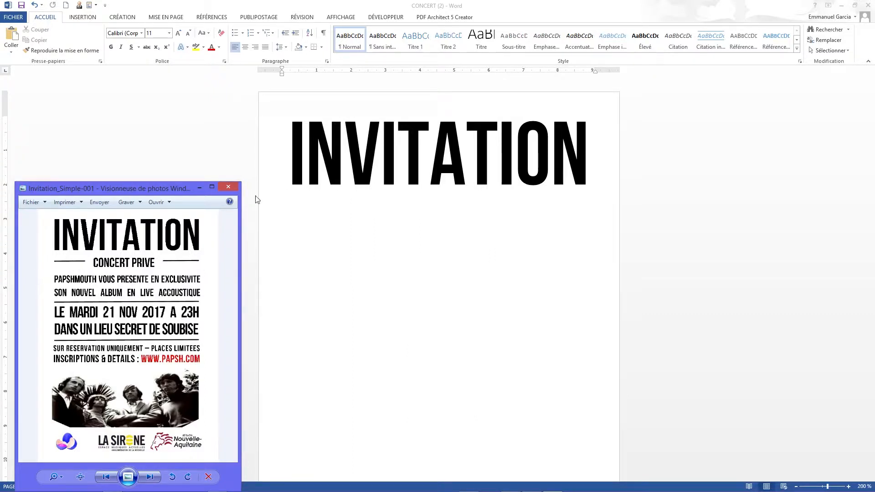
click(199, 187)
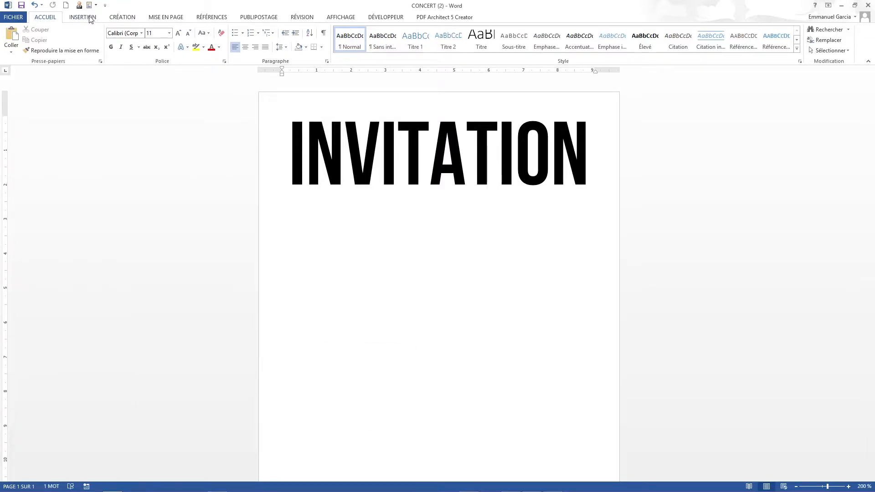
click(83, 18)
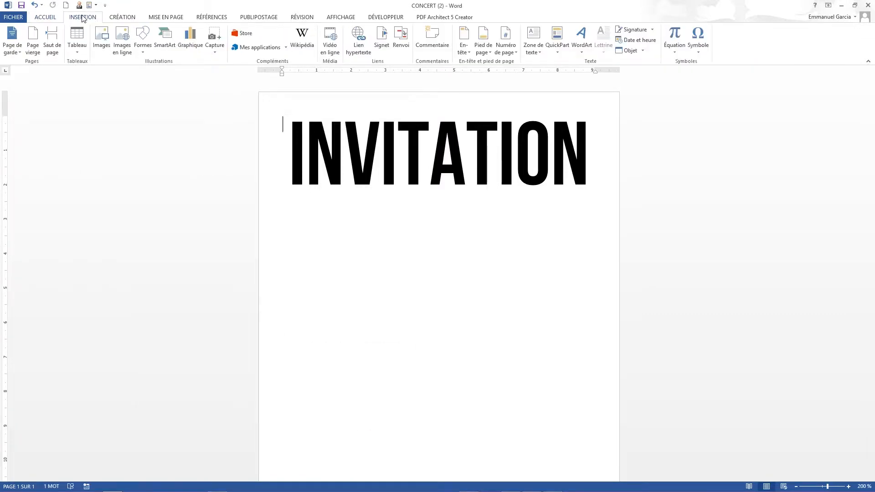
click(144, 55)
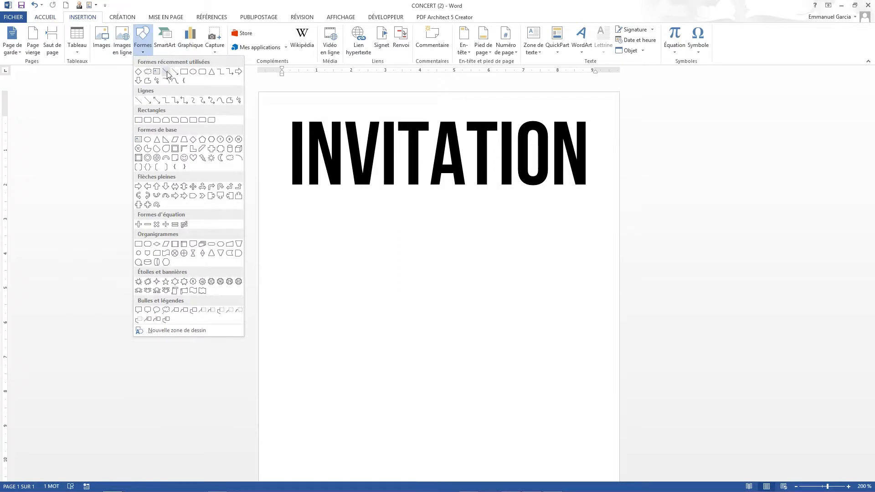
click(166, 72)
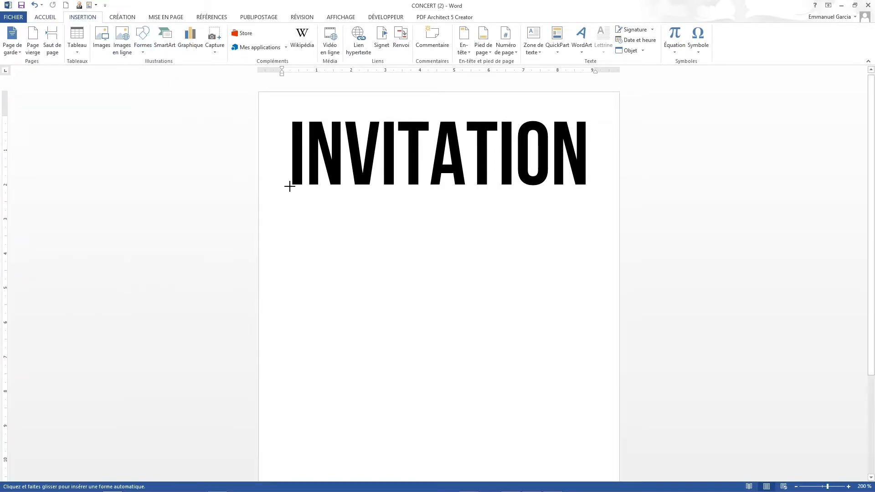
drag(290, 185, 588, 186)
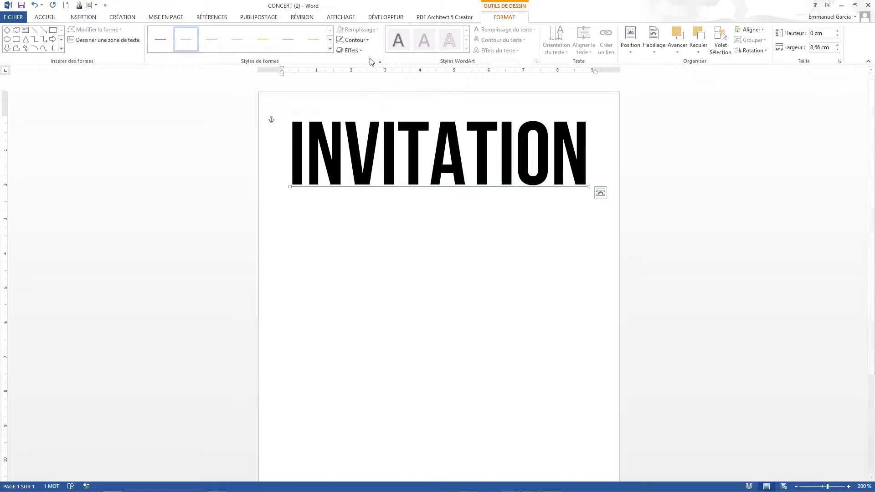
Give the horizontal line a black outline with a thickness of 1½ pt.
click(368, 40)
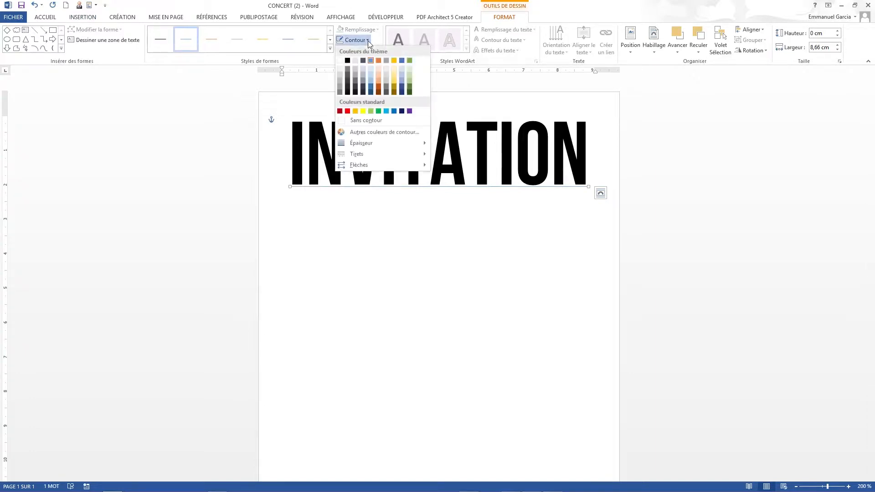
click(348, 60)
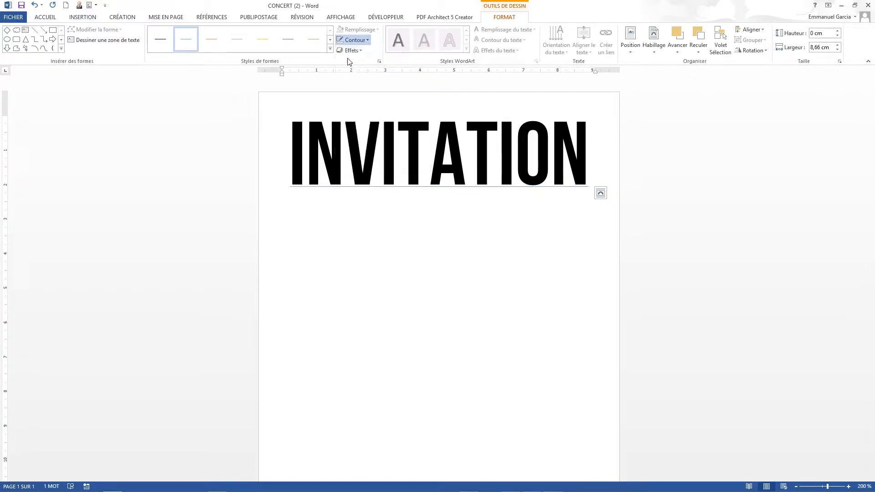
click(365, 40)
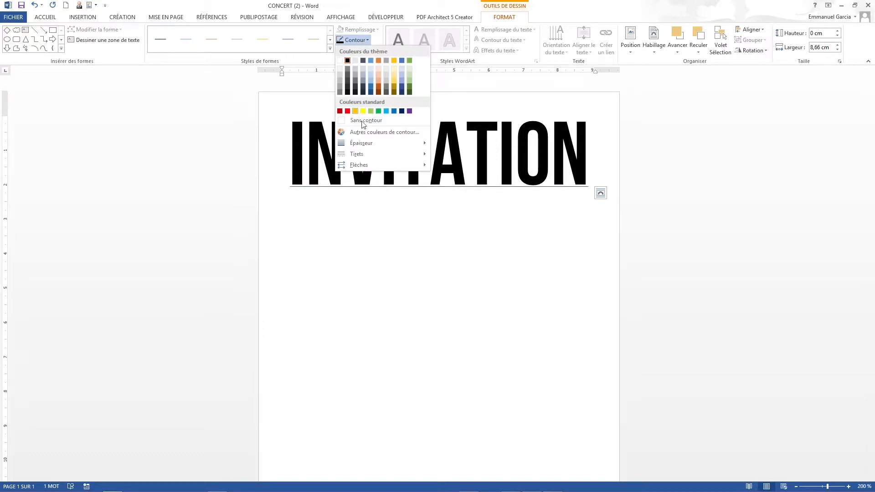
mouse_move(370, 146)
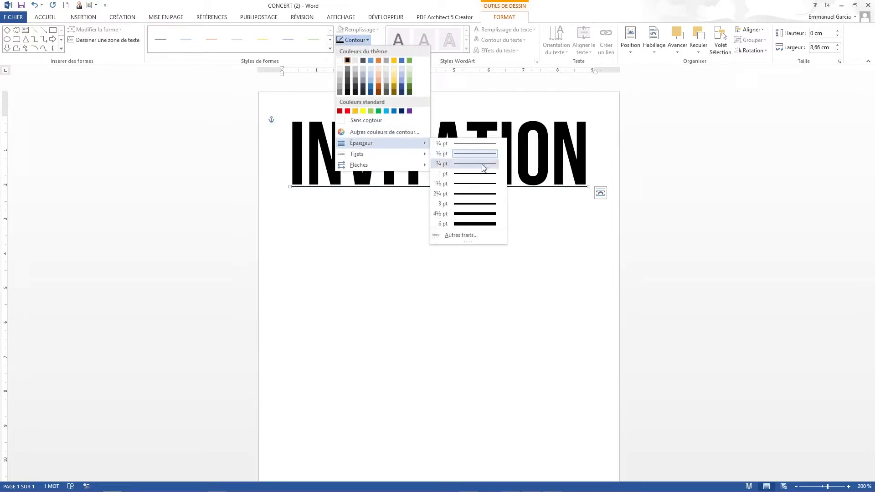
click(482, 183)
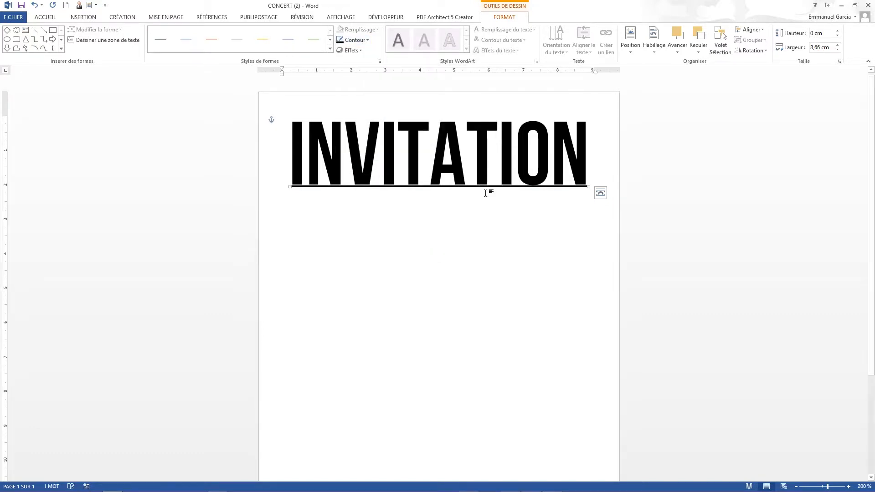
Move the horizontal line down to leave a clear gap below the INVITATION title.
key(Down)
key(Down)
key(Down)
key(Down)
key(Down)
key(Down)
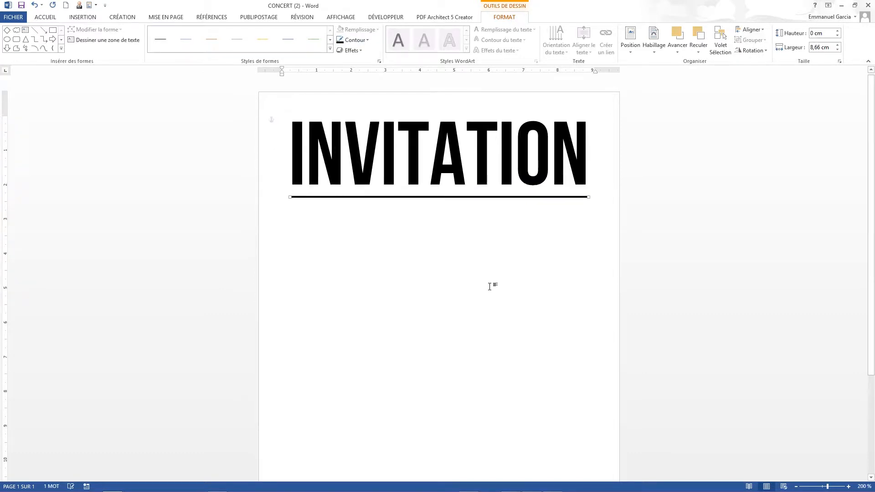
key(ctrl+Up)
key(ctrl+Up)
key(ctrl+Up)
key(ctrl+Up)
key(ctrl+Up)
key(ctrl+Up)
key(ctrl+Up)
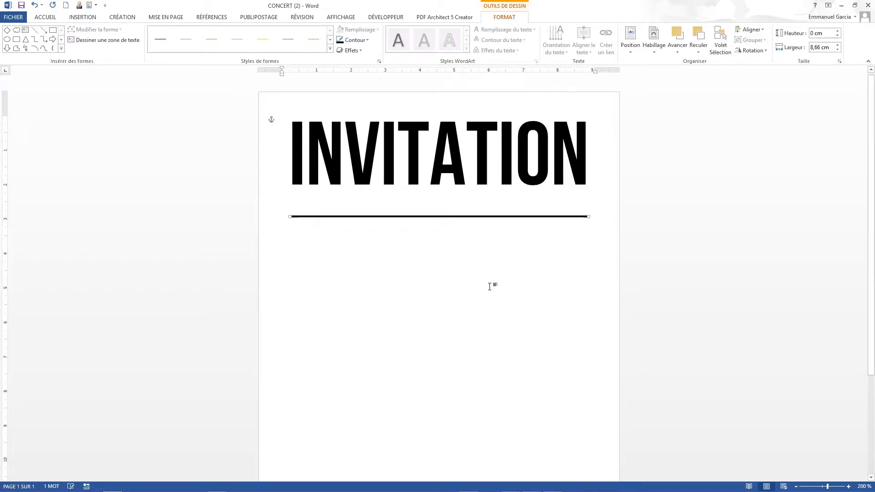
click(462, 273)
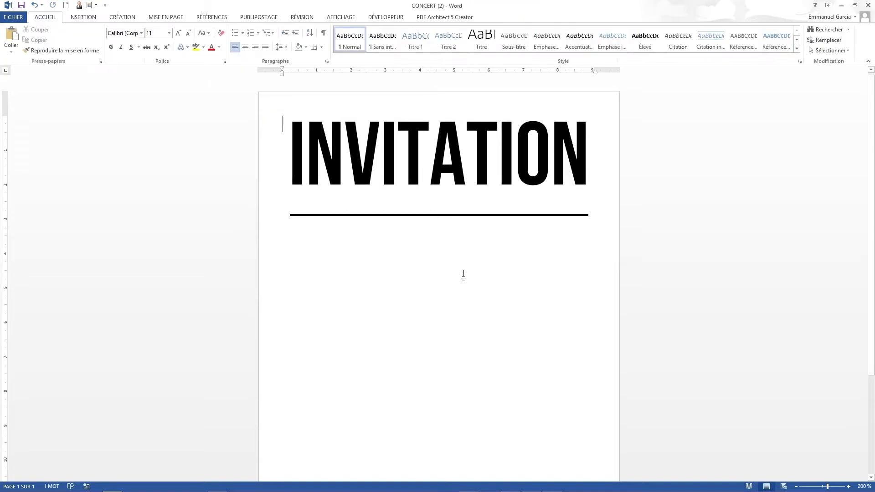
Draw a text box about 4,5 cm wide and 0,9 cm high over the middle of the line and enter "CONCERT PRIVE".
click(83, 17)
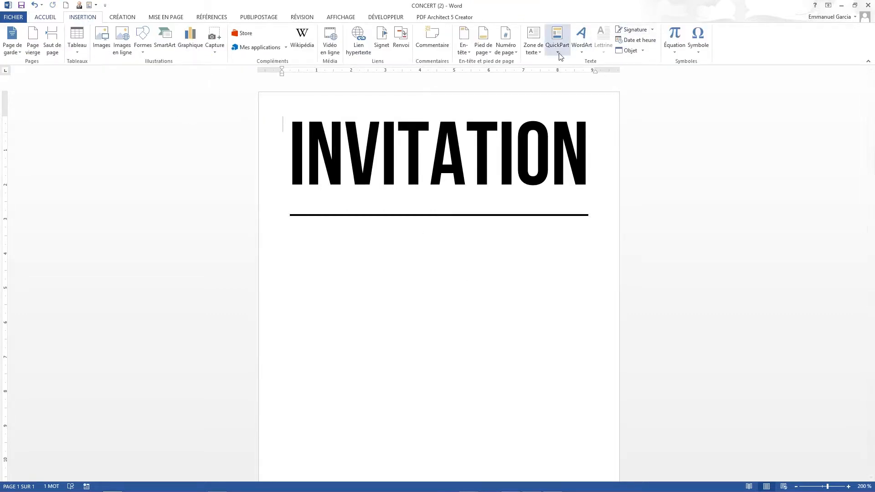
click(533, 43)
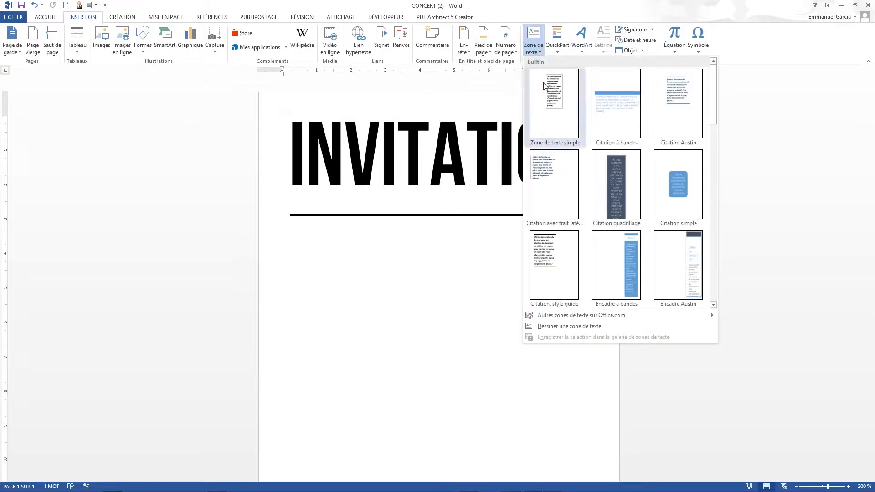
click(584, 325)
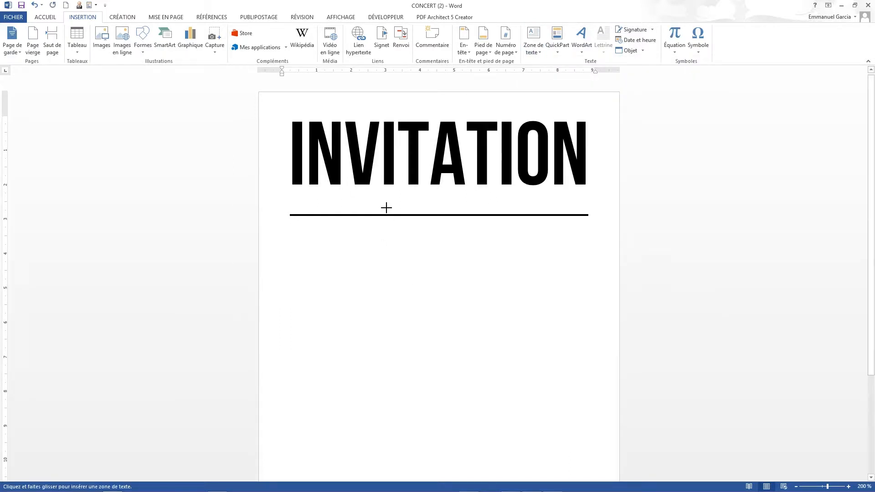
mouse_move(374, 204)
mouse_down()
mouse_move(411, 239)
mouse_move(527, 237)
mouse_move(508, 234)
mouse_up()
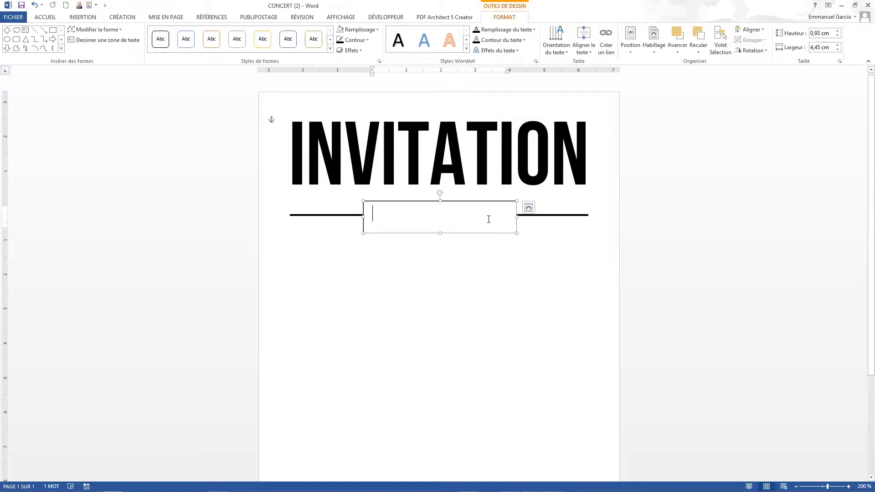
text(CONCERT)
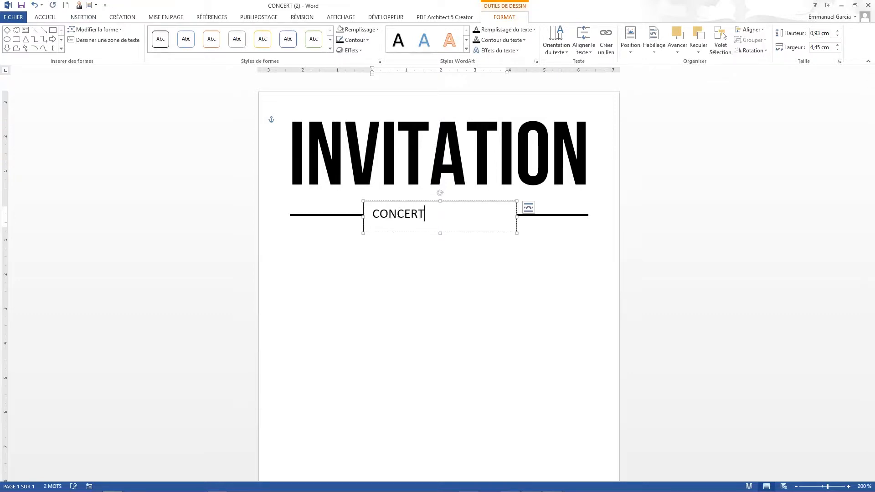
text( PRIVE)
Format the CONCERT PRIVE text in Bebas Neue at size 18 and centre it horizontally.
drag(463, 217, 371, 215)
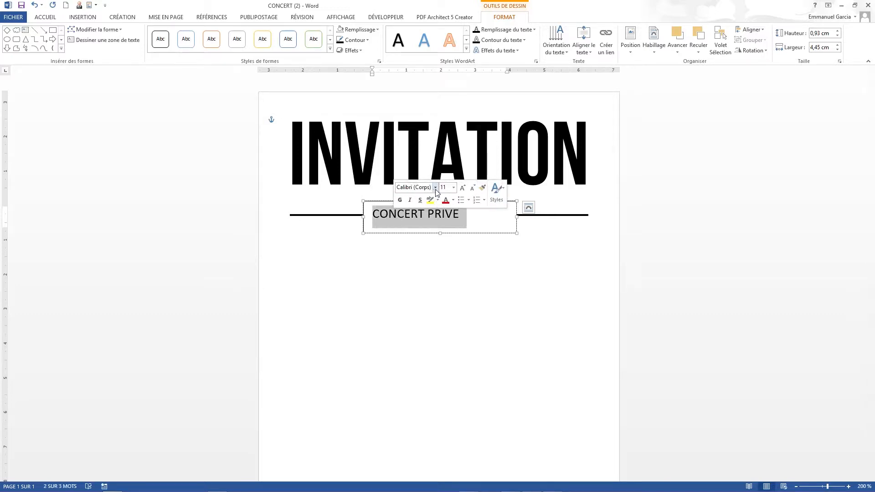
click(435, 187)
click(421, 244)
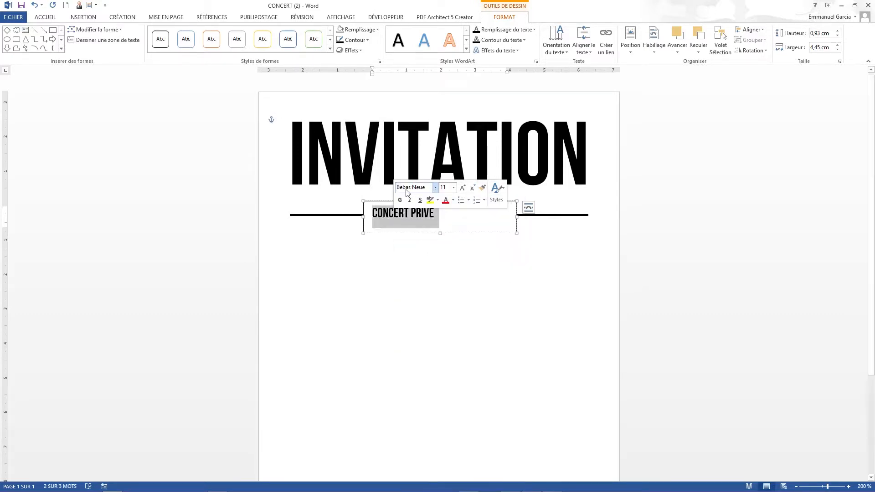
click(51, 18)
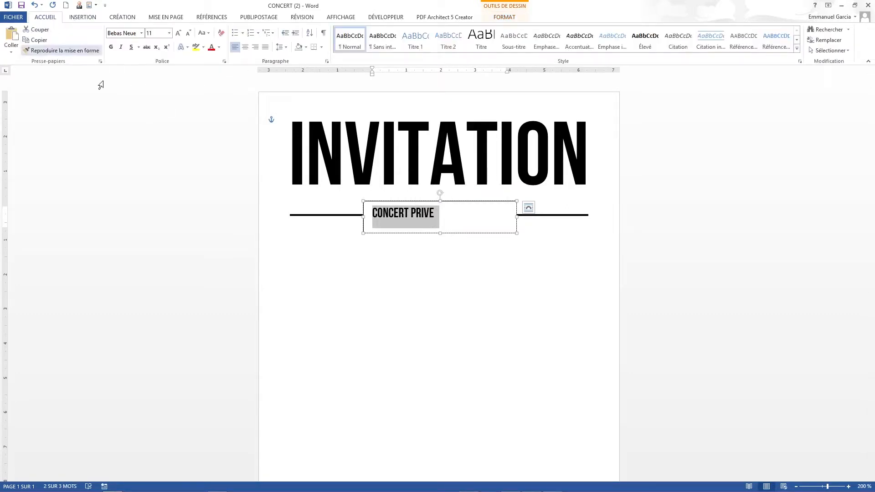
click(245, 48)
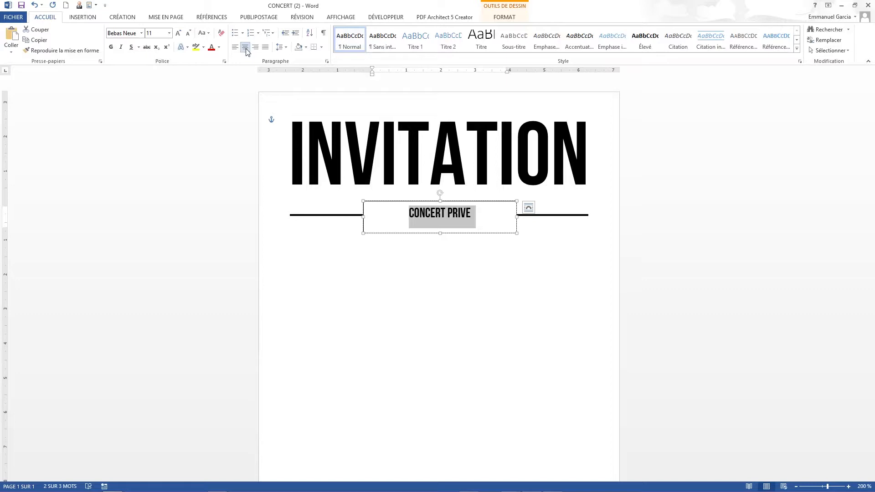
click(178, 34)
click(178, 33)
click(178, 34)
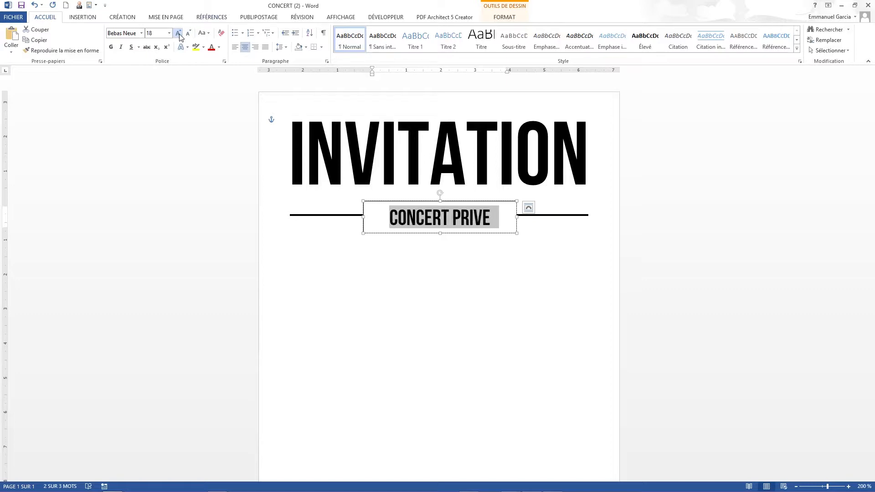
Increase the CONCERT PRIVE text to size 22 and enlarge its text box to about 4,63 cm wide and 1,01 cm high.
click(180, 34)
click(179, 34)
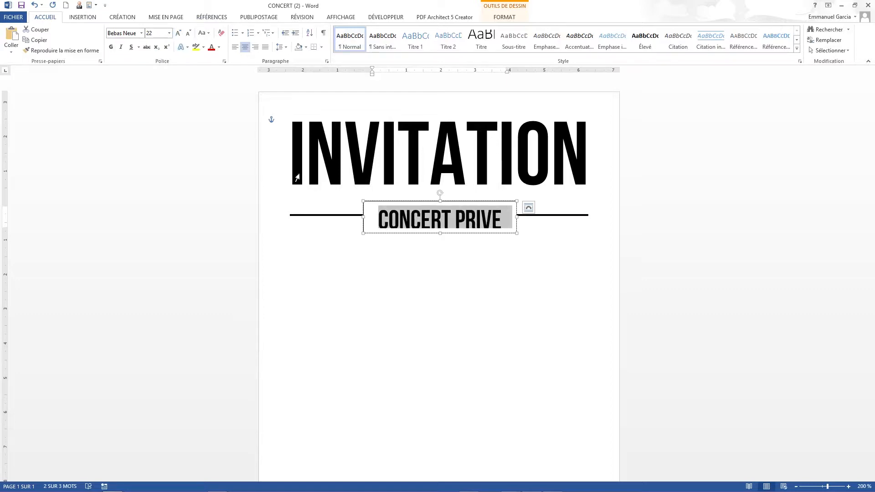
click(440, 236)
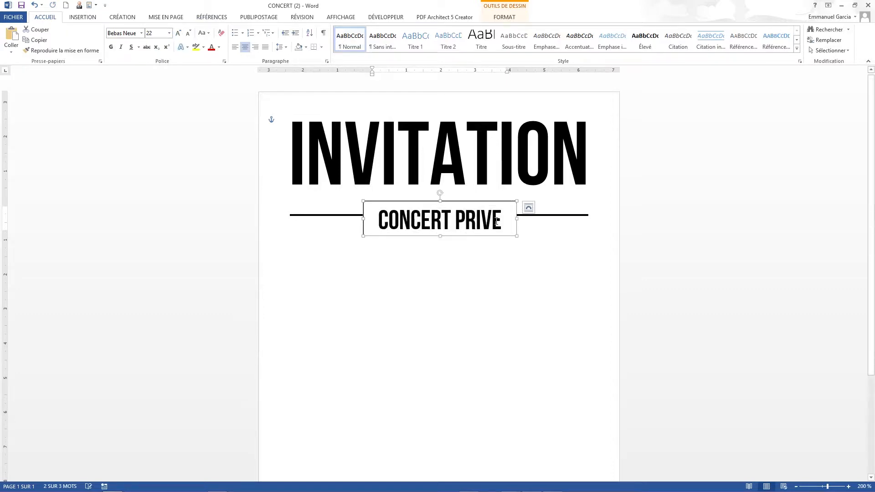
drag(515, 218, 523, 217)
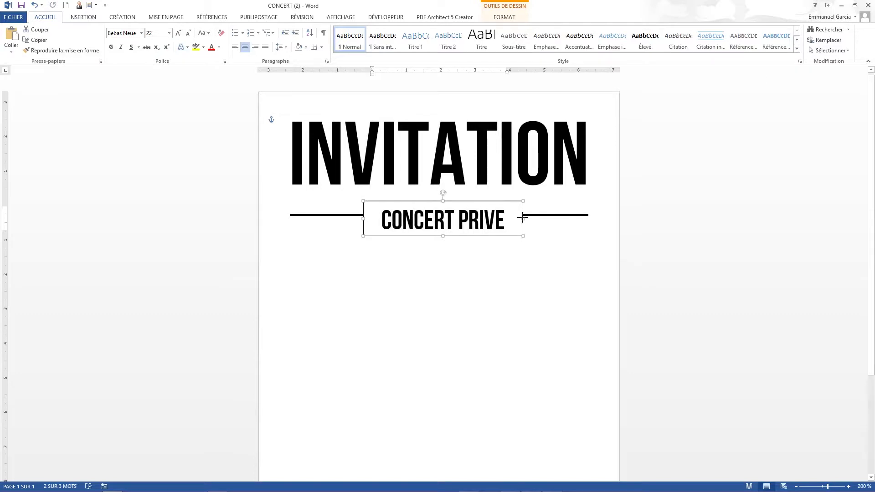
Remove the outline from the CONCERT PRIVE text box.
click(493, 235)
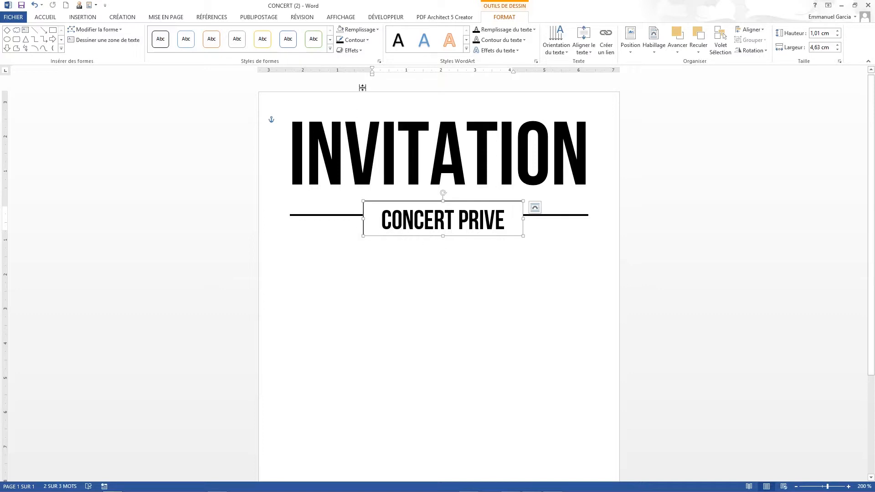
click(368, 41)
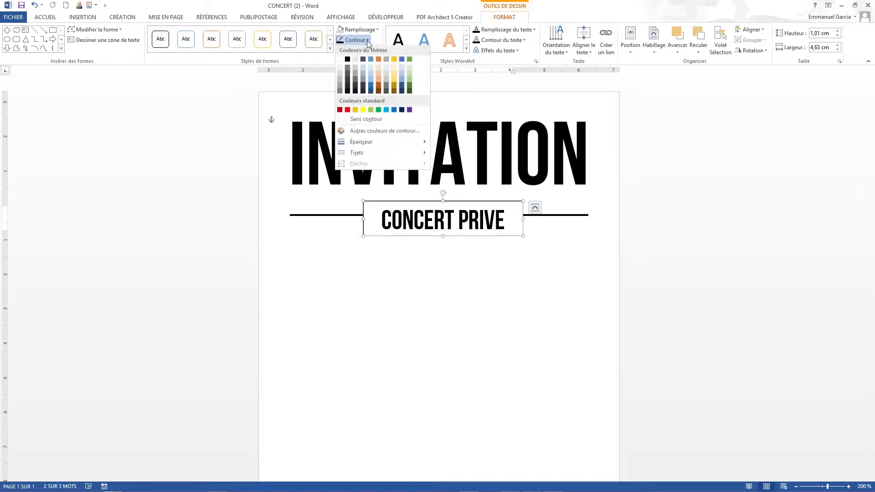
click(366, 119)
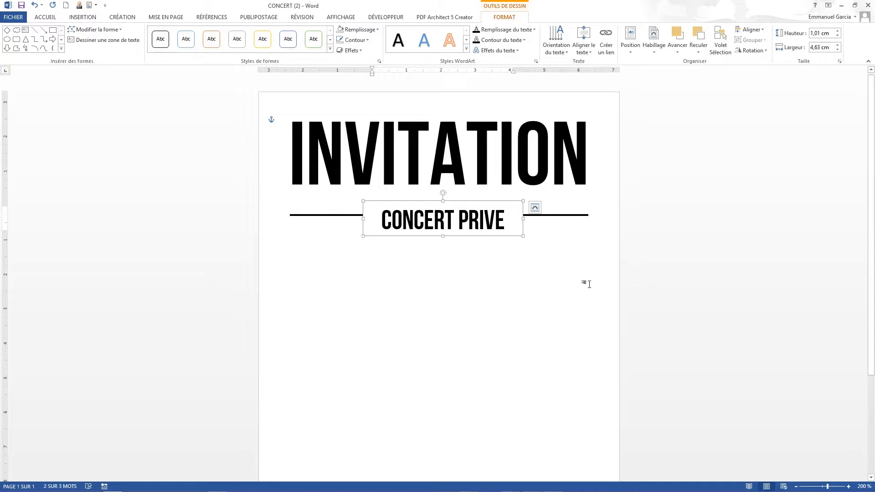
Nudge the CONCERT PRIVE text box up slightly so its text is vertically centred on the separator line.
key(Up)
key(Up)
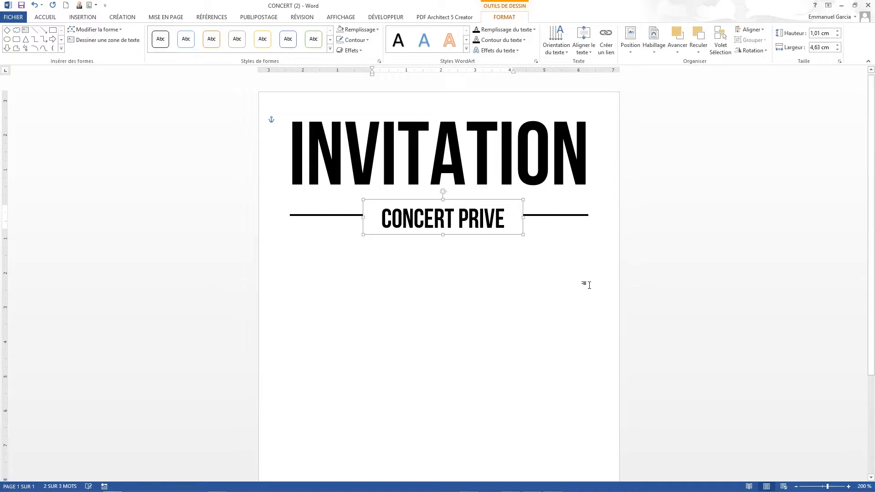
key(Up)
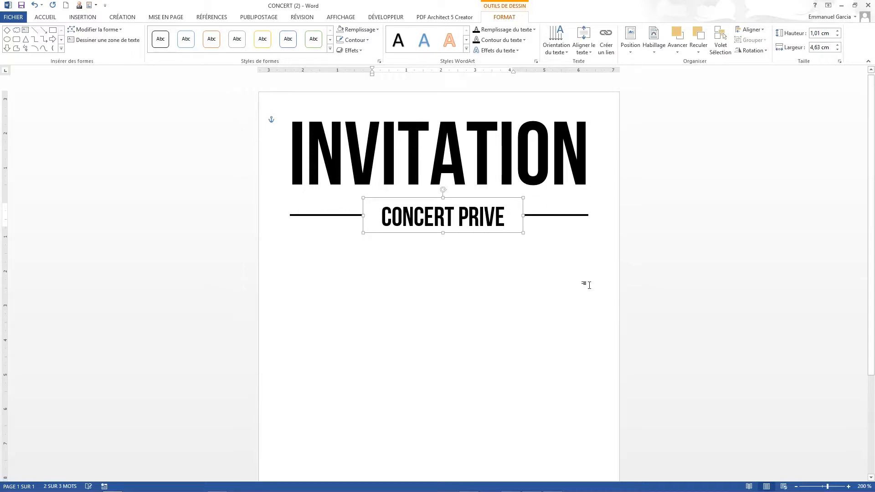
key(Up)
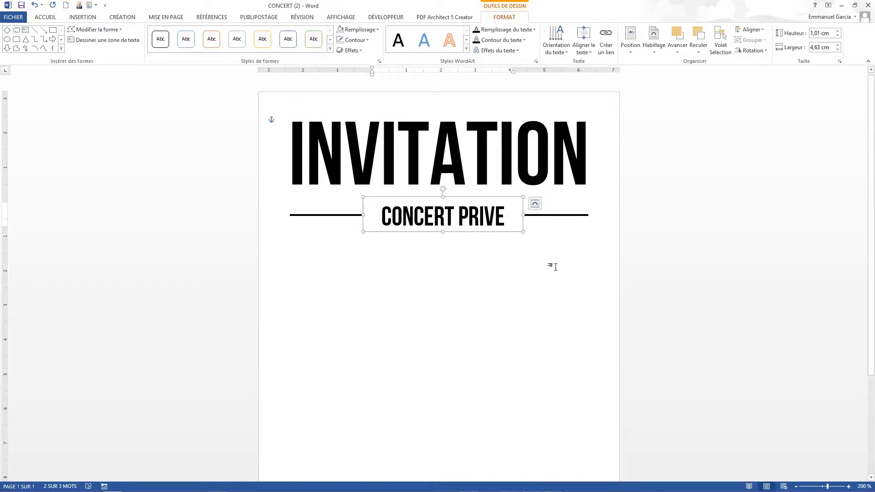
click(556, 269)
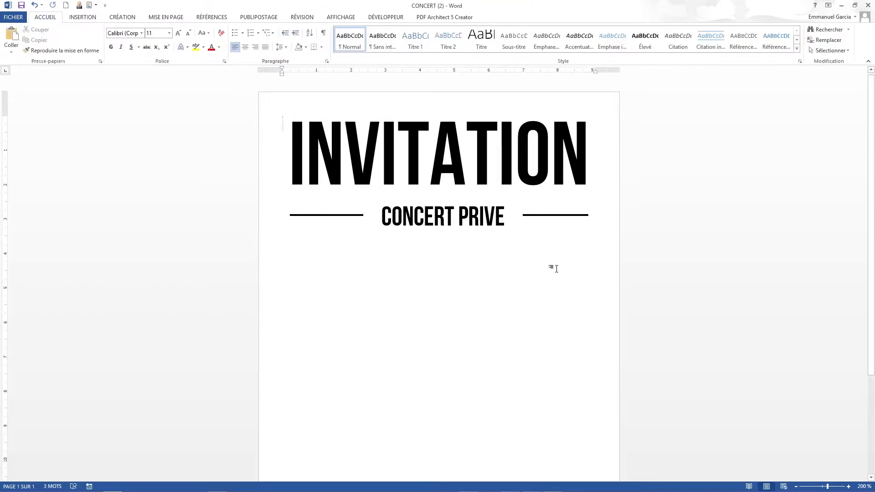
Duplicate the separator line twice and place both copies lower on the page, one above the other with a narrow gap.
click(319, 215)
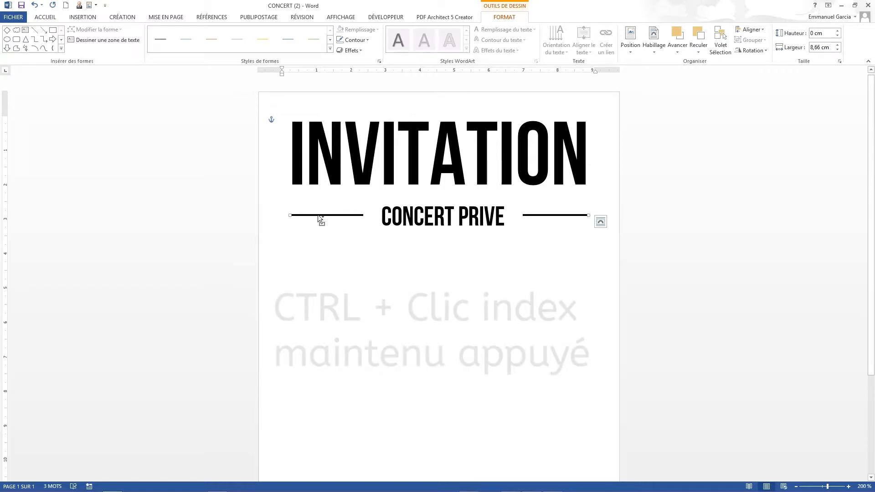
drag(318, 215, 324, 364)
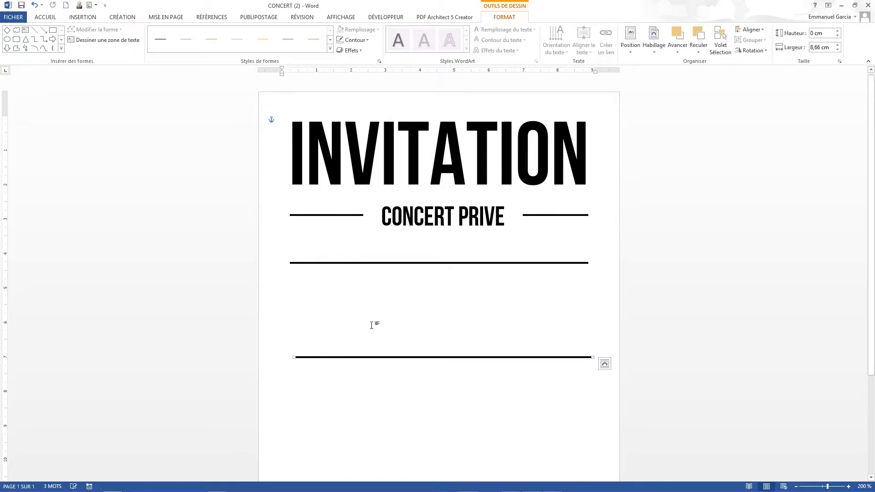
click(462, 265)
drag(462, 264, 465, 336)
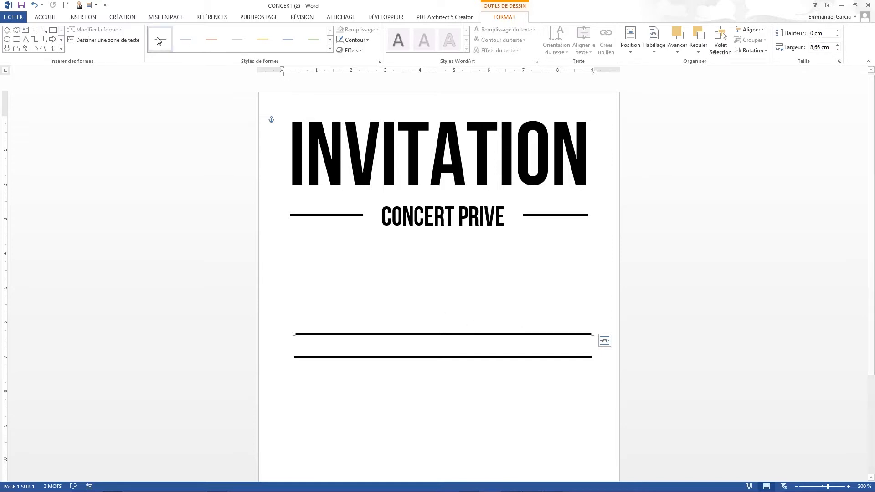
Draw a text box about 8,78 cm wide and 2,12 cm high between the CONCERT PRIVE subtitle and the two lower lines.
click(88, 17)
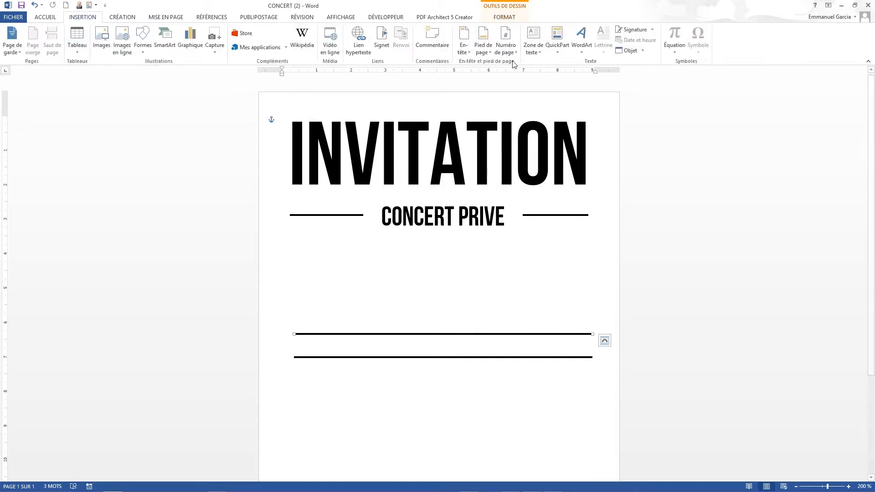
click(534, 46)
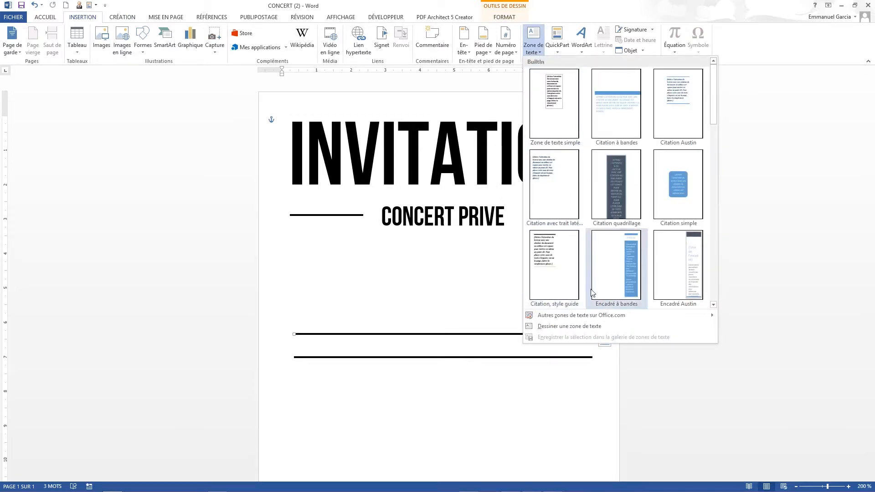
click(588, 326)
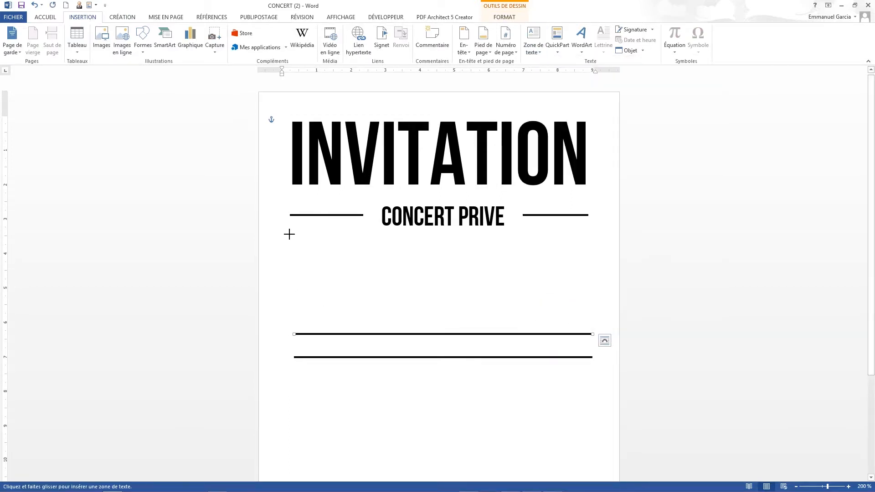
mouse_move(290, 234)
mouse_down()
mouse_move(289, 260)
mouse_move(592, 307)
mouse_up()
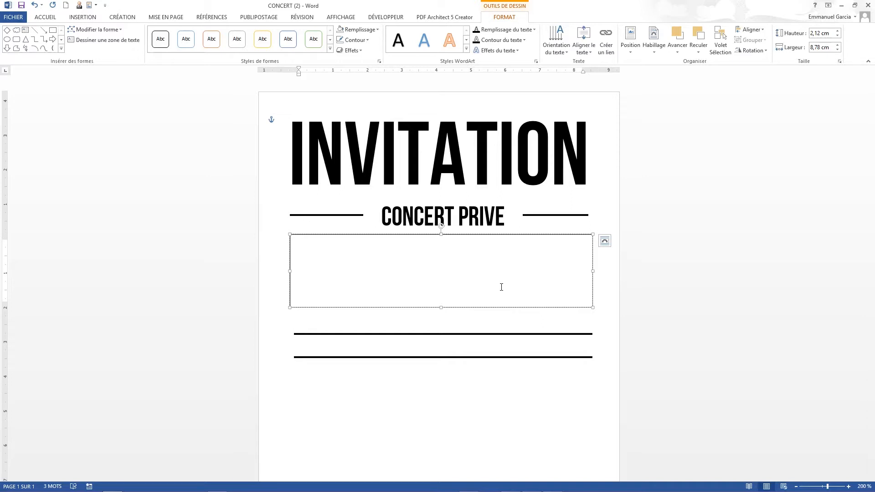
Enter "PAPSHMOUTH VOUS PRESENTE EN EXCLUSIVITE SON NOUVEL ALBUM EN LIVE ACCOUSTIQUE" in the new text box.
text(PAPSHMOUT)
text(H )
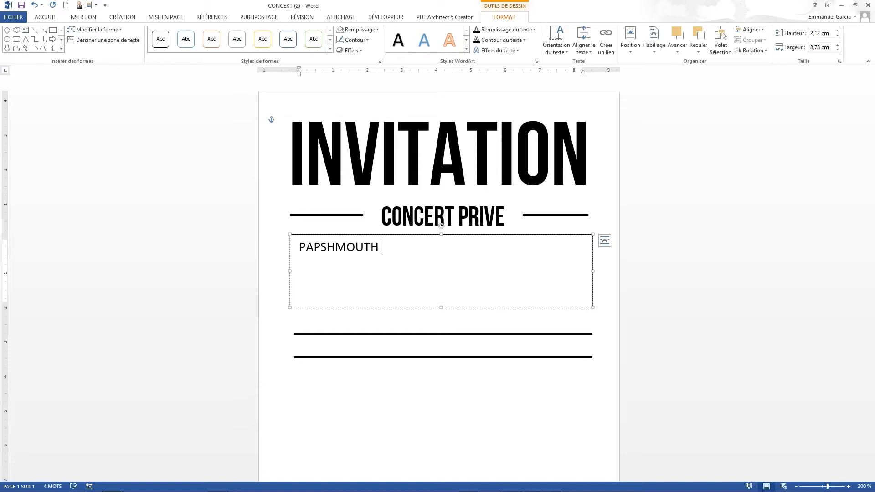
text(VOUS PRESENTE )
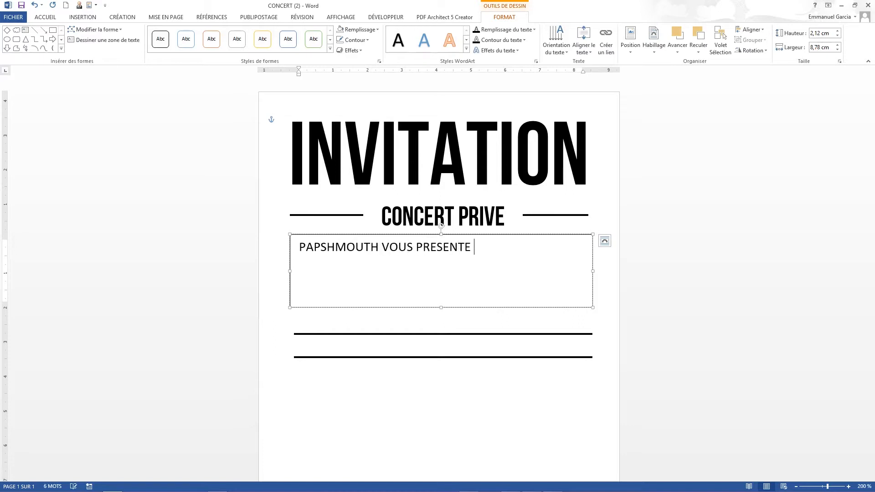
text(EN EXCLUS)
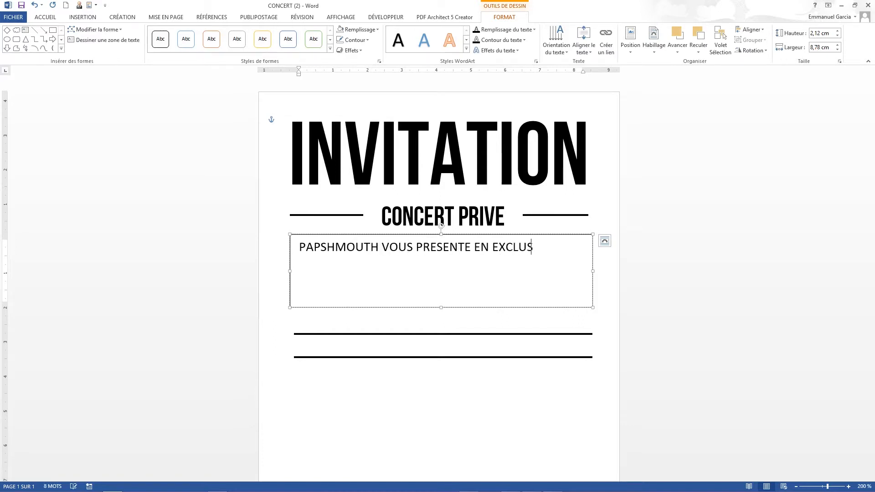
text(IVITE SON NOUVE)
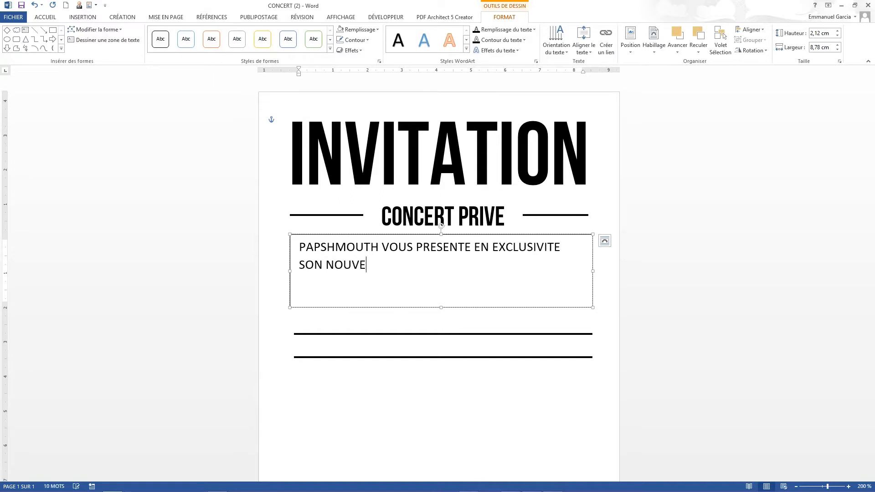
text(L ALBUM EN LIVE ACC)
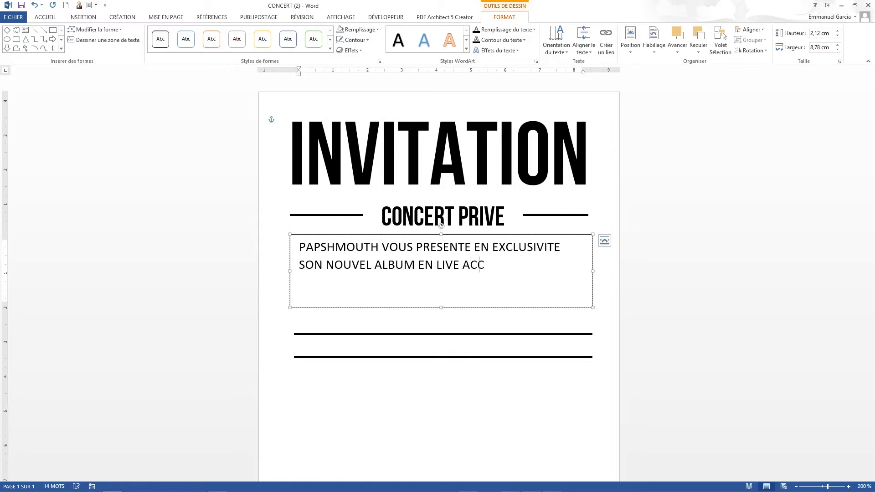
text(OUSTIQUE)
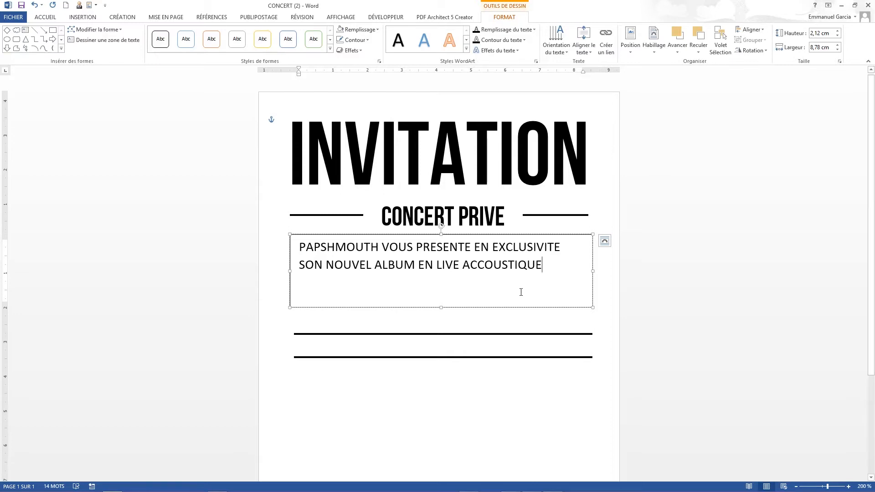
Format the album announcement text as justified Bebas Neue at size 17.
drag(546, 270, 298, 246)
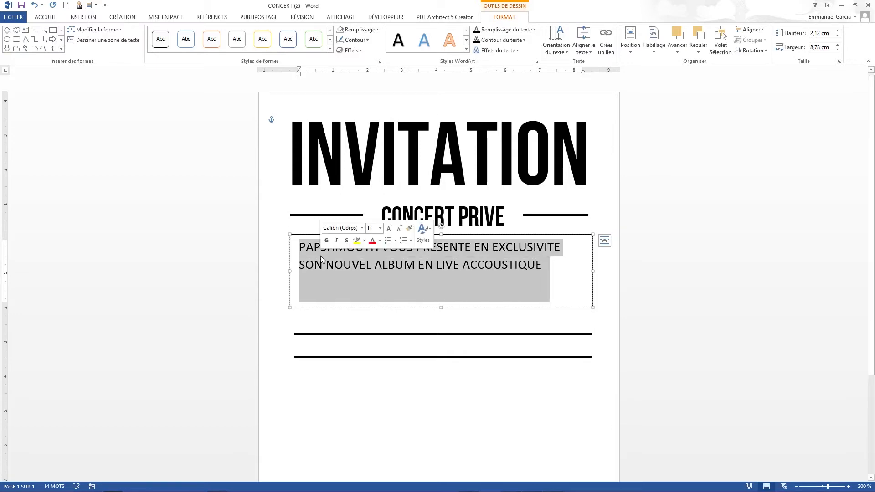
click(54, 19)
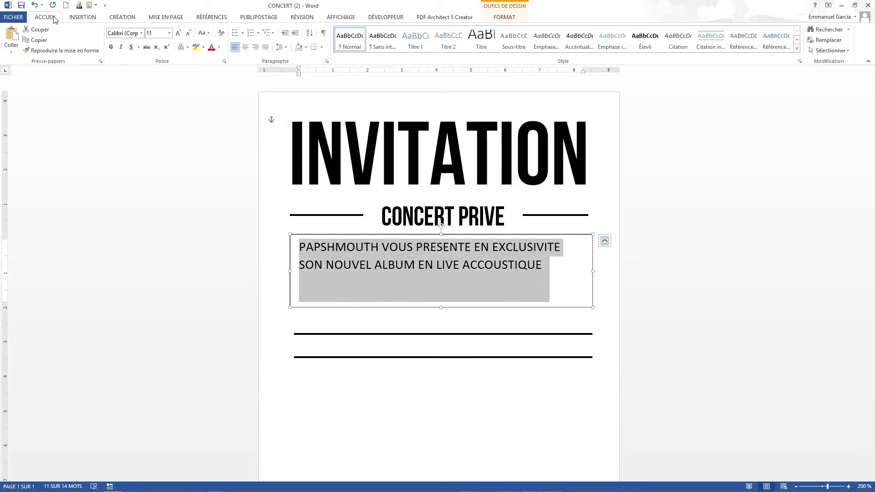
click(266, 48)
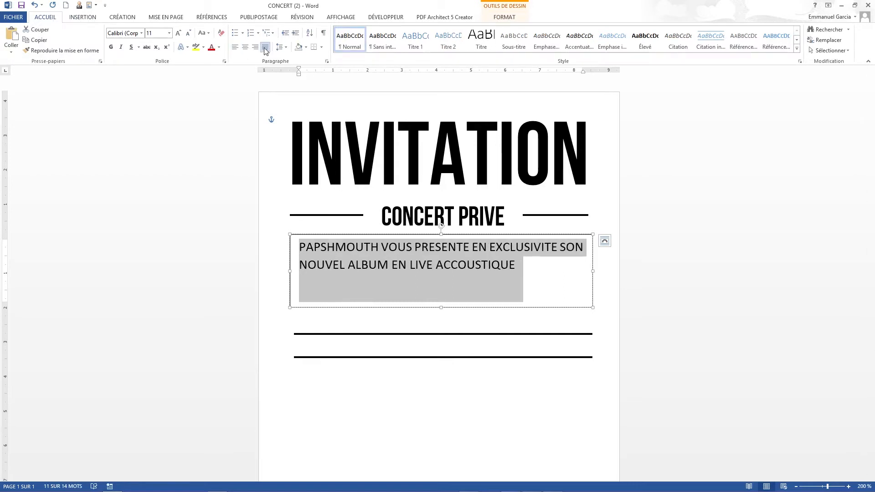
click(141, 33)
click(132, 87)
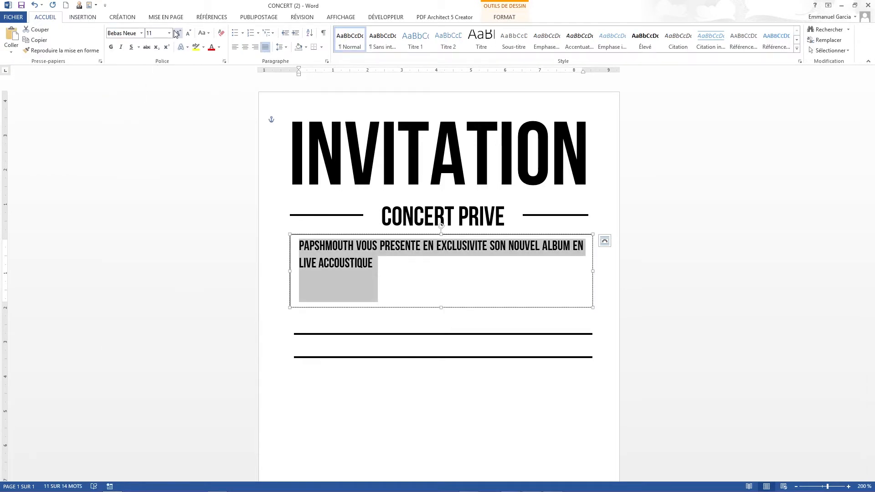
click(176, 33)
click(176, 34)
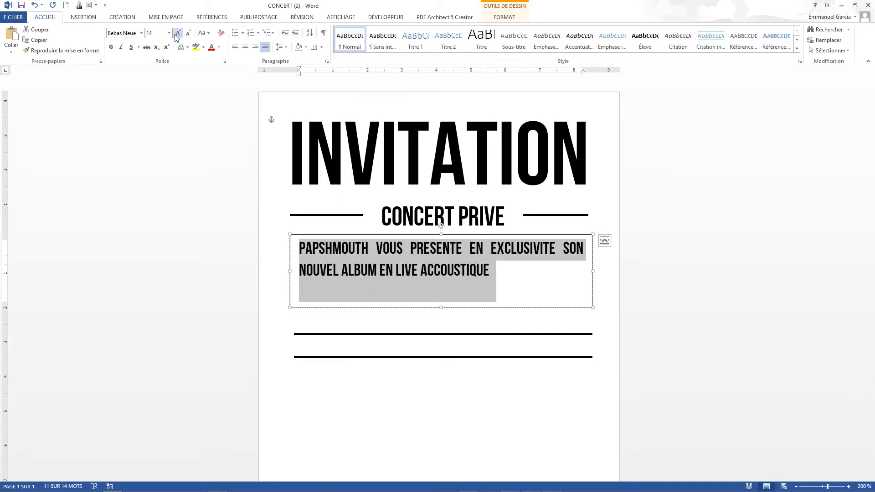
click(176, 35)
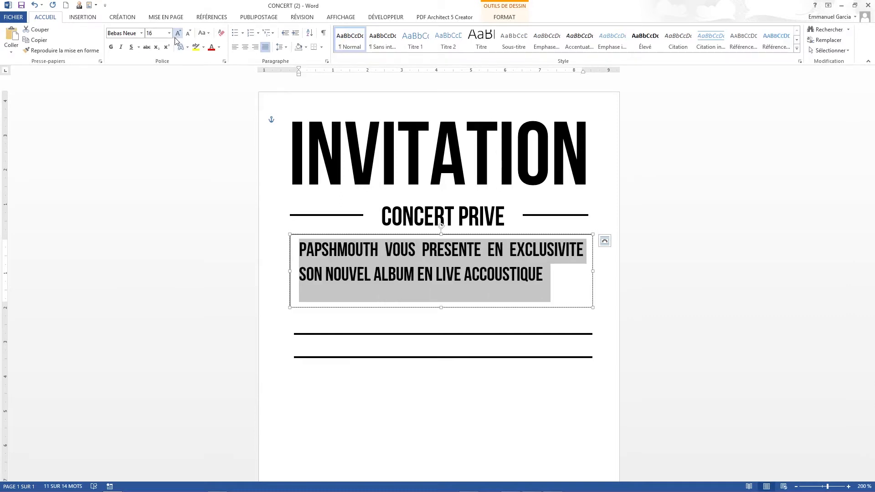
click(152, 36)
text(1)
key(Return)
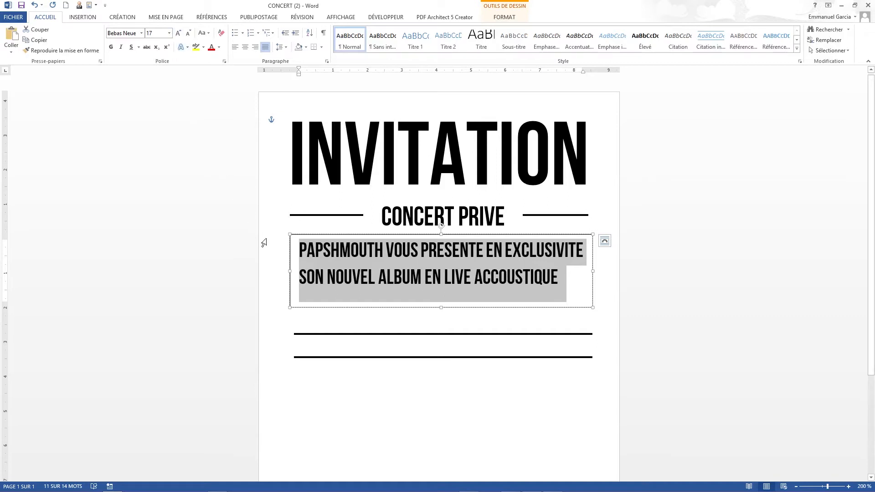
Shift the announcement text box slightly to the left and set its text to size 18.
click(290, 250)
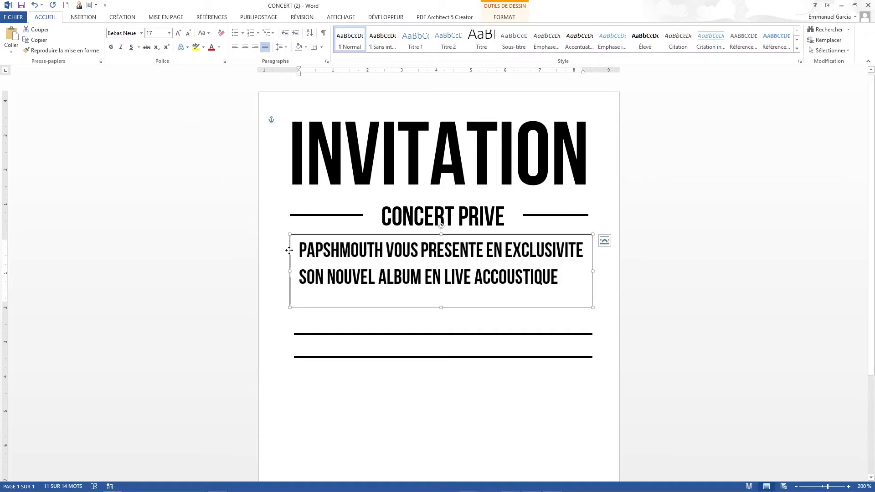
drag(289, 251, 286, 250)
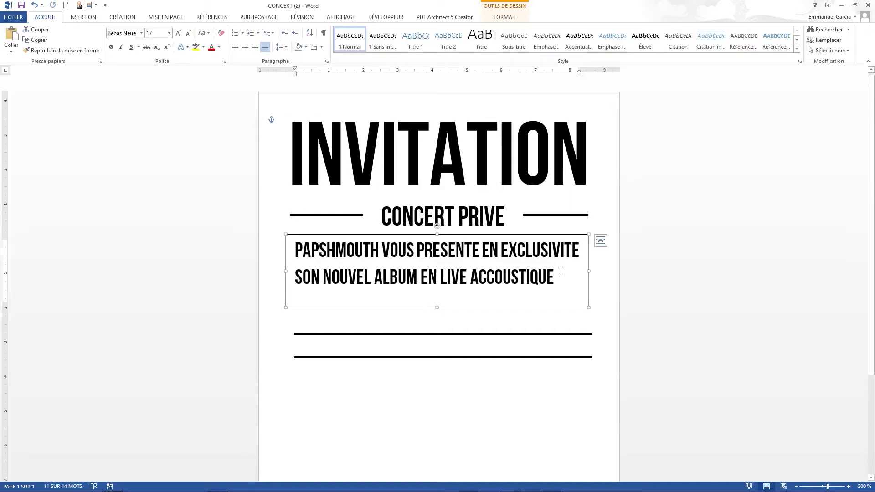
drag(558, 271, 295, 250)
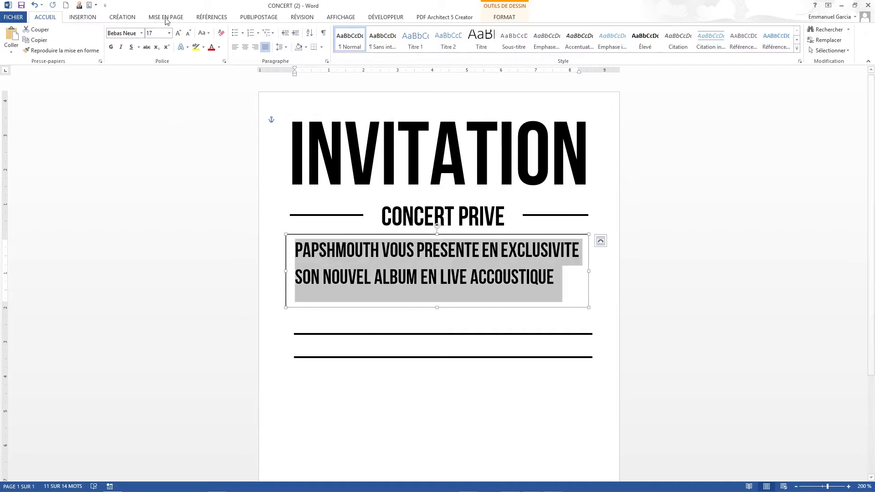
click(169, 33)
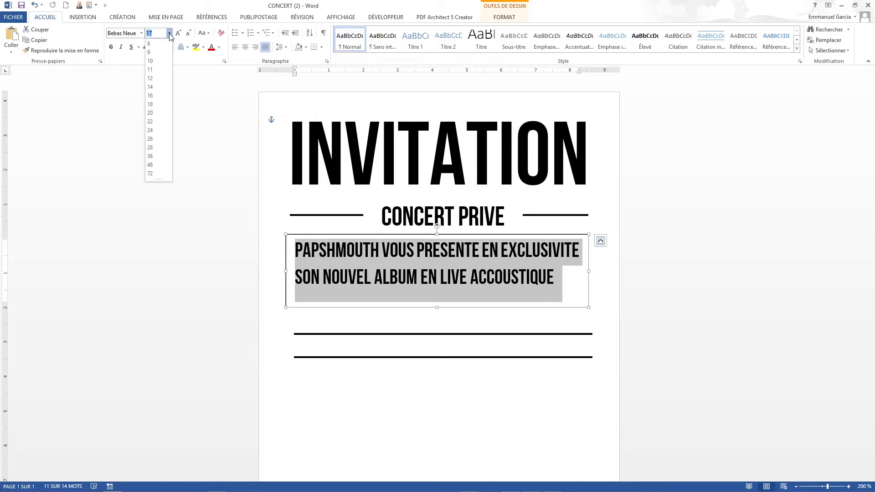
click(150, 104)
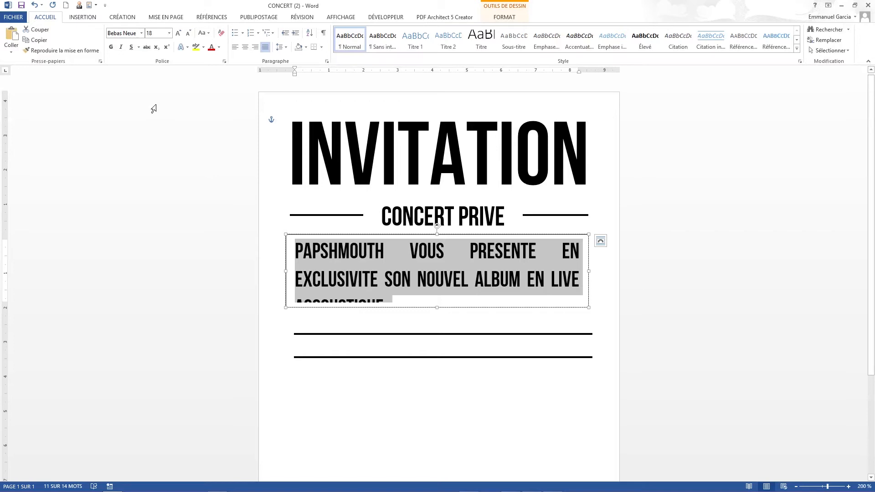
Set the album announcement text to size 17 and add a line break after ACCOUSTIQUE to justify its second line.
click(154, 34)
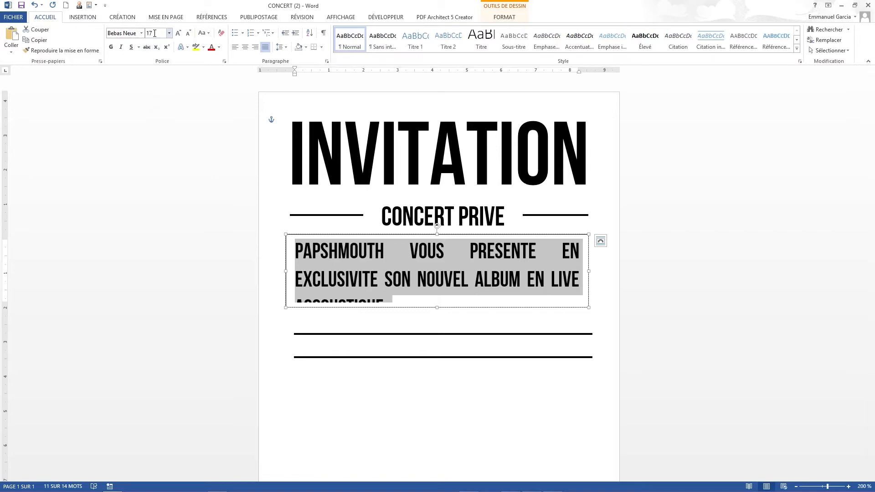
key(Return)
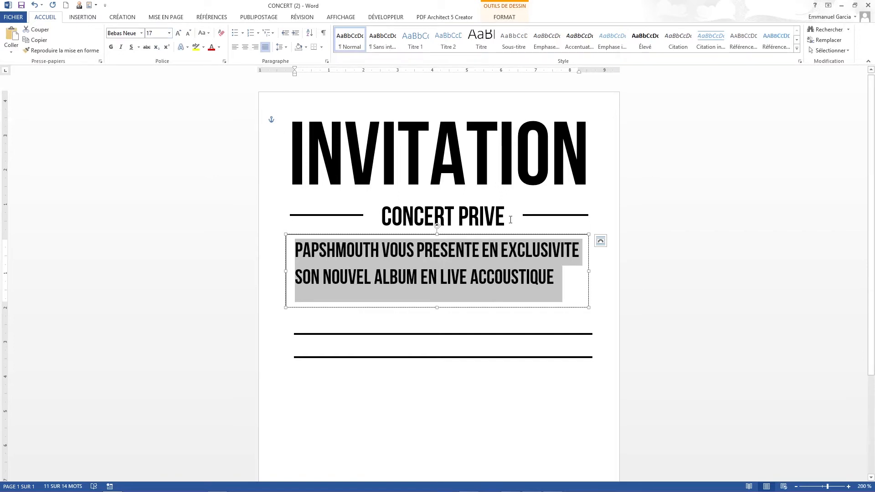
click(555, 277)
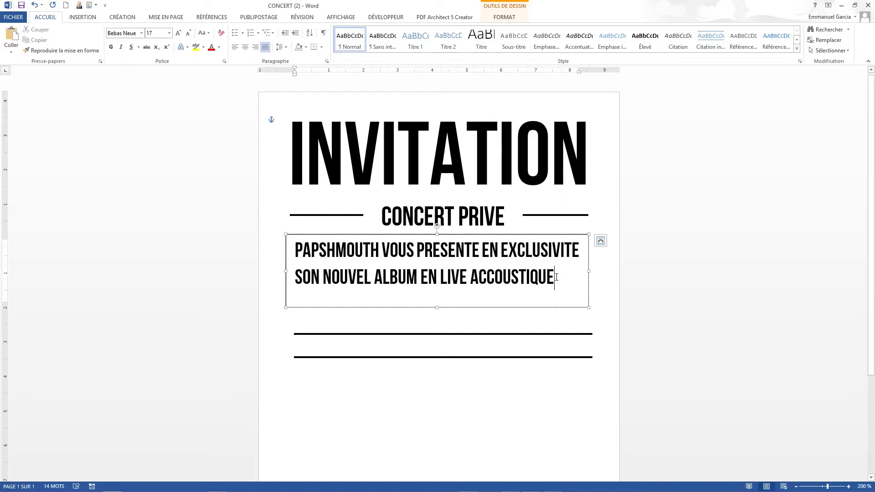
key(shift+Return)
key(Tab)
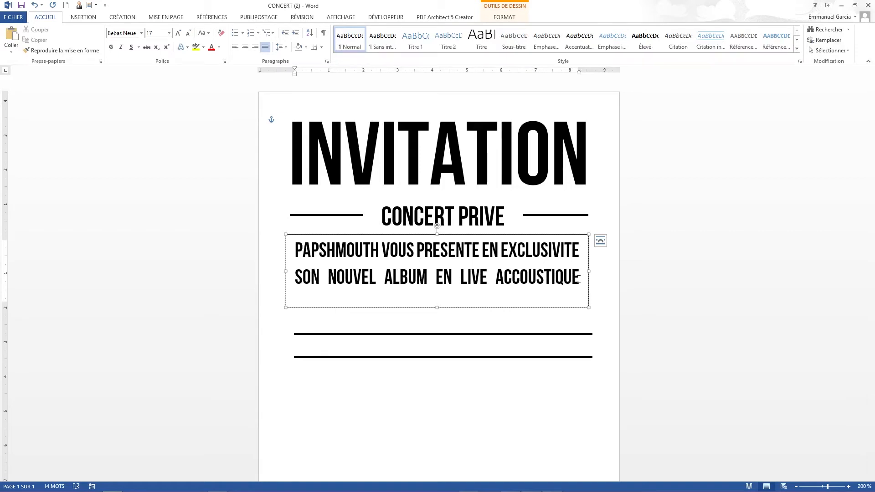
Widen the announcement text box slightly on both its right and left sides.
click(507, 307)
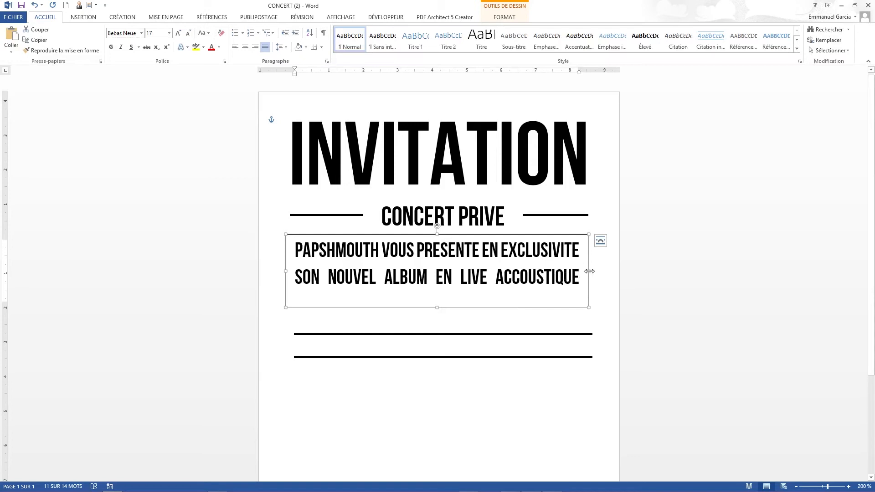
drag(588, 271, 601, 269)
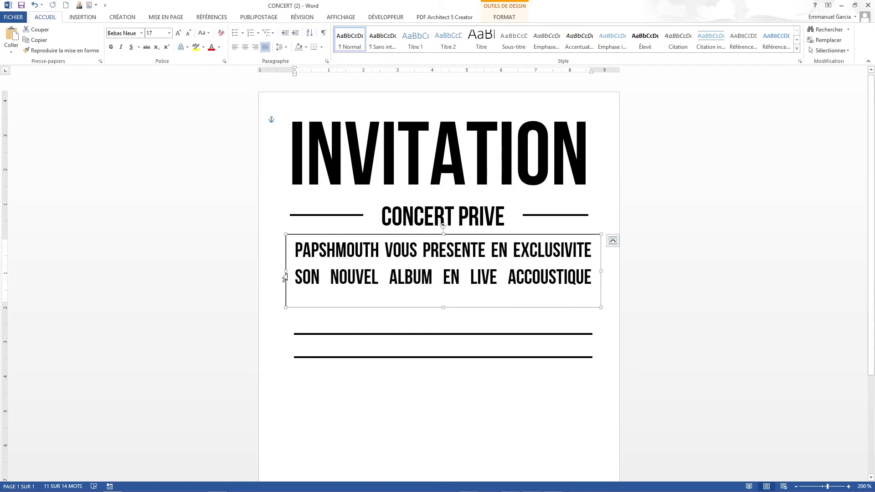
drag(285, 271, 278, 271)
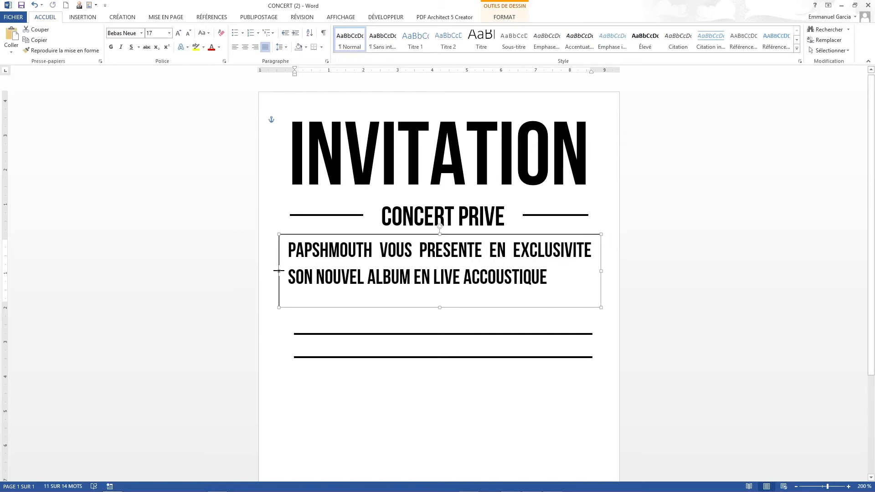
drag(279, 270, 279, 270)
Expand the character spacing of the line "SON NOUVEL ALBUM EN LIVE ACCOUSTIQUE" by 1 pt (Étendu).
click(565, 279)
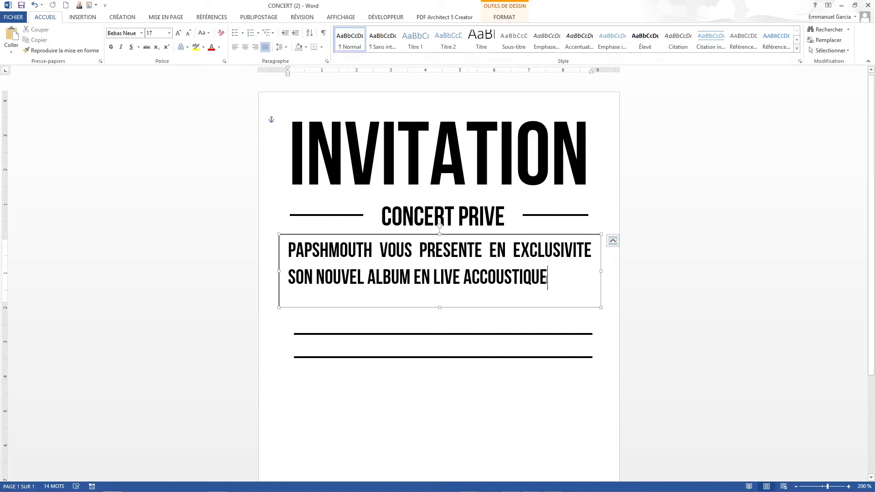
drag(482, 276, 302, 274)
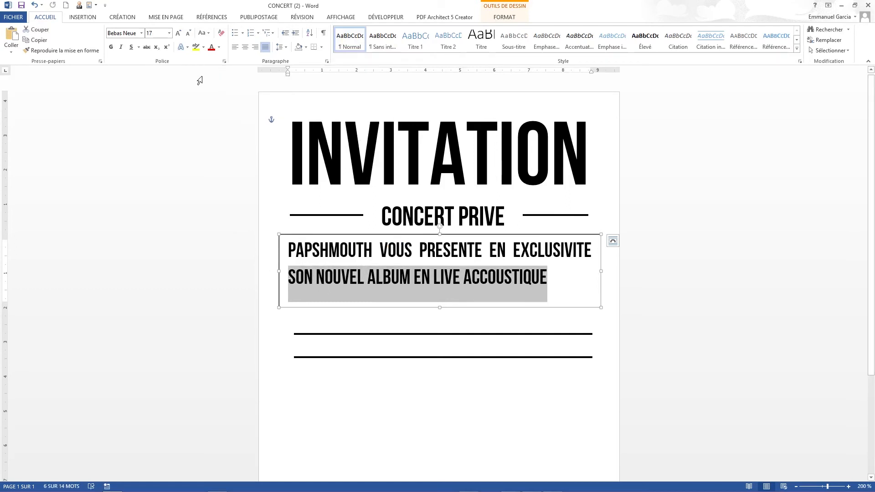
click(224, 62)
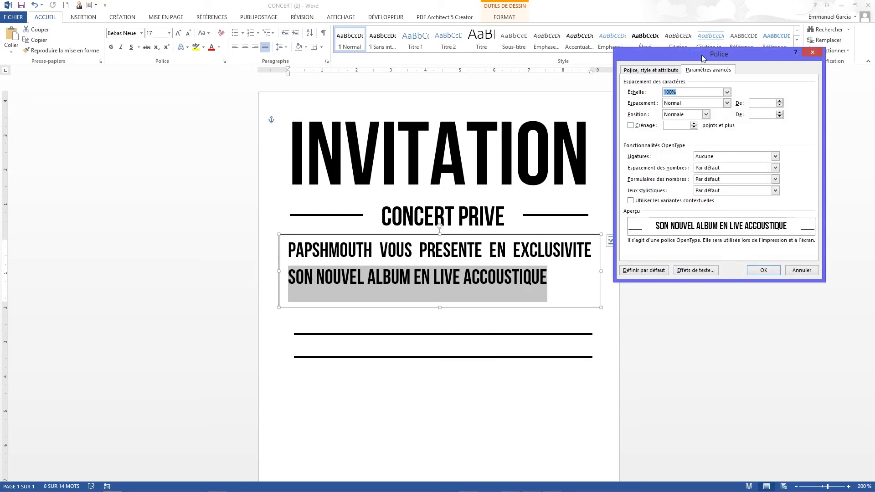
drag(711, 55, 684, 52)
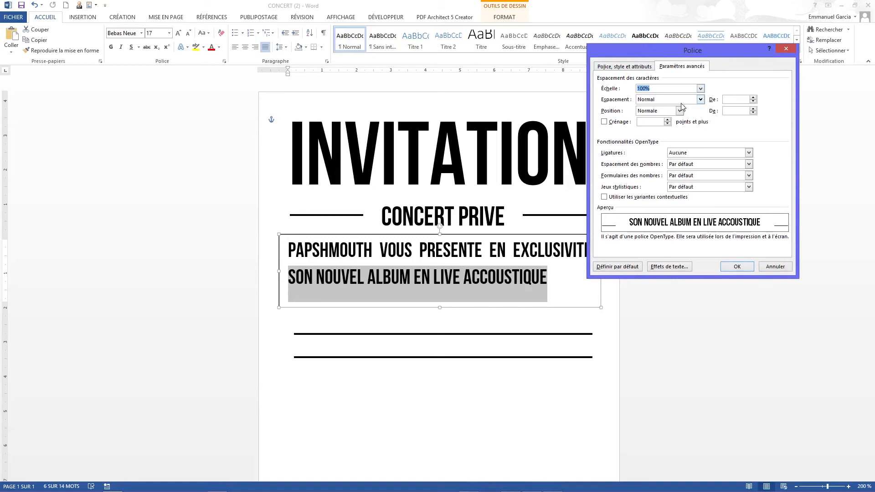
click(701, 100)
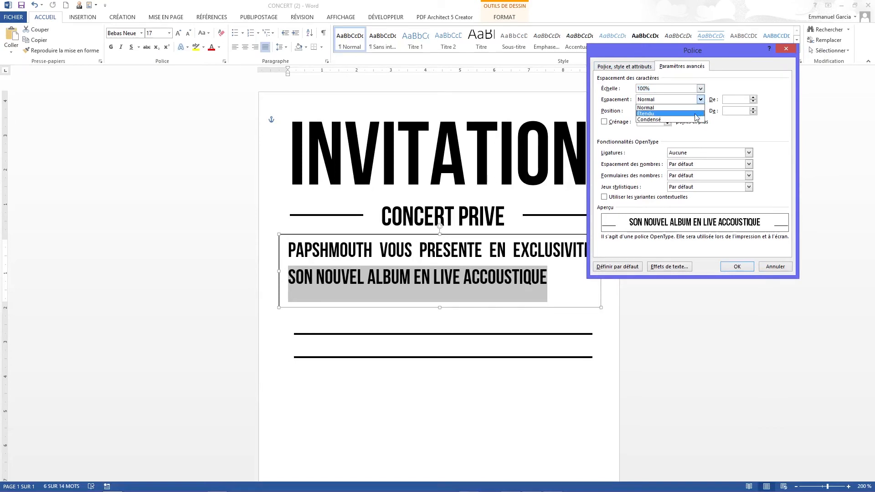
click(695, 113)
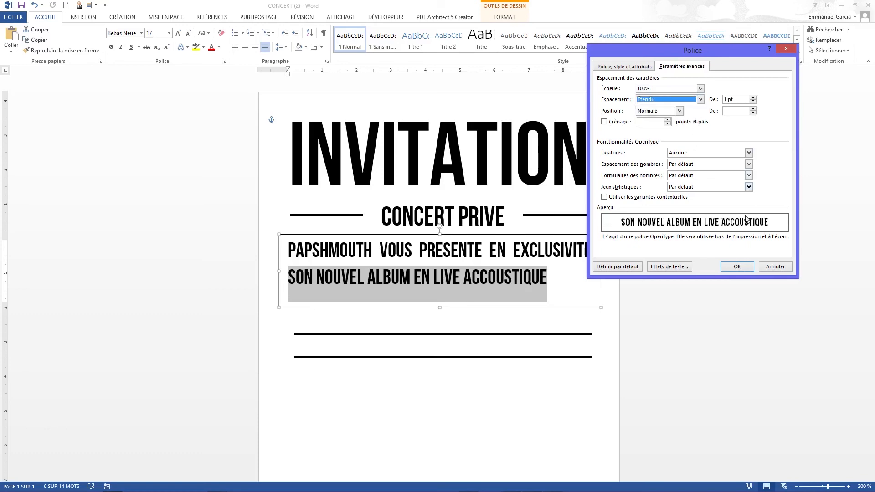
click(737, 267)
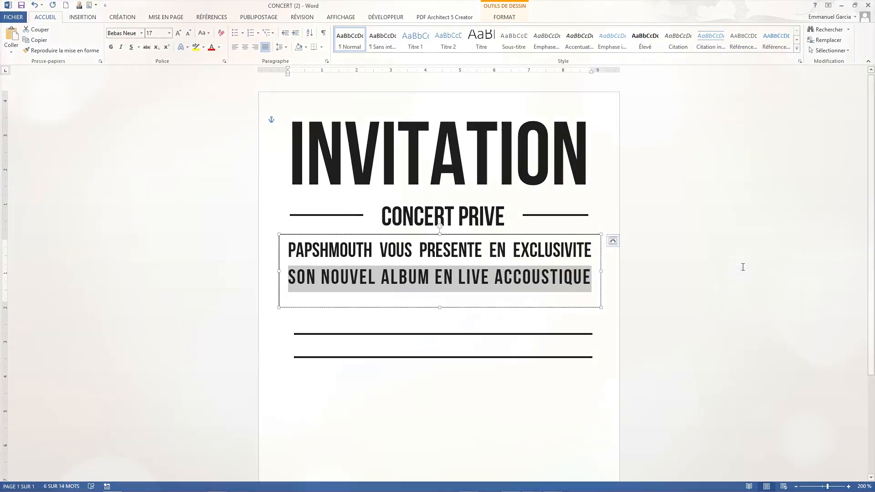